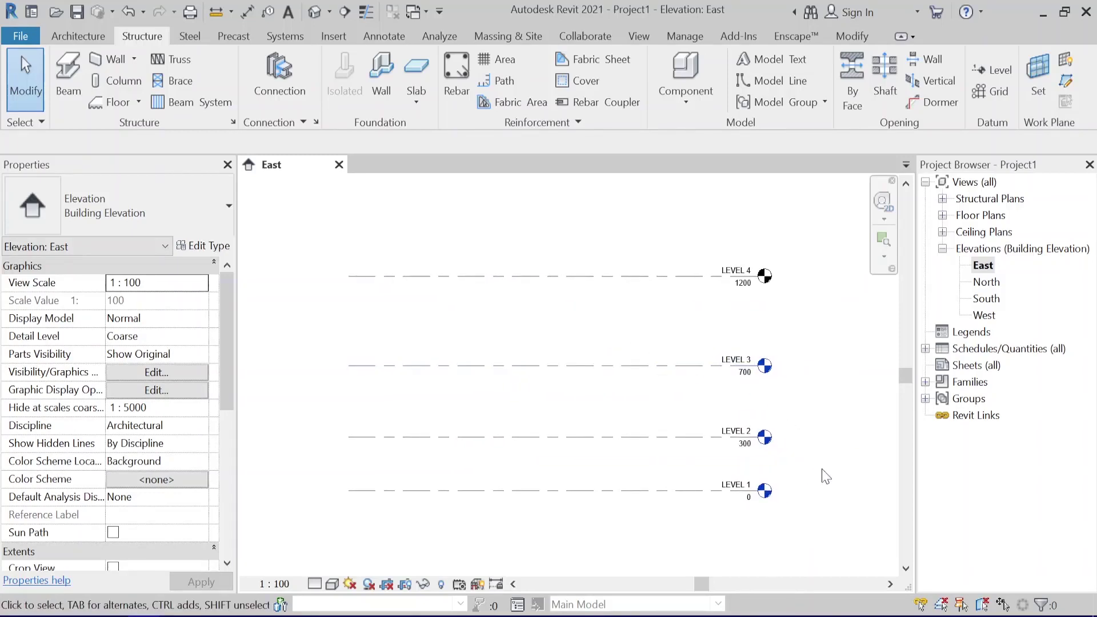
# Step: Bring up the new project's empty Level 1 floor plan with its four elevation markers
pyautogui.scroll(1, 816, 495)
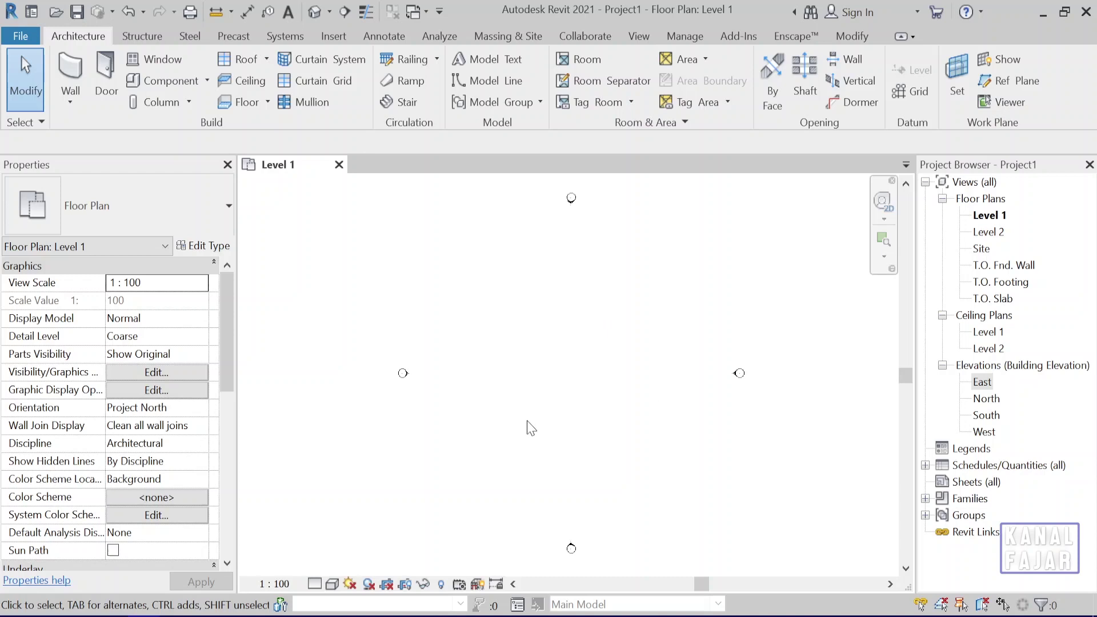
# Step: Change the project length format from millimeters to Centimeters via UN
pyautogui.press('u')
pyautogui.press('n')
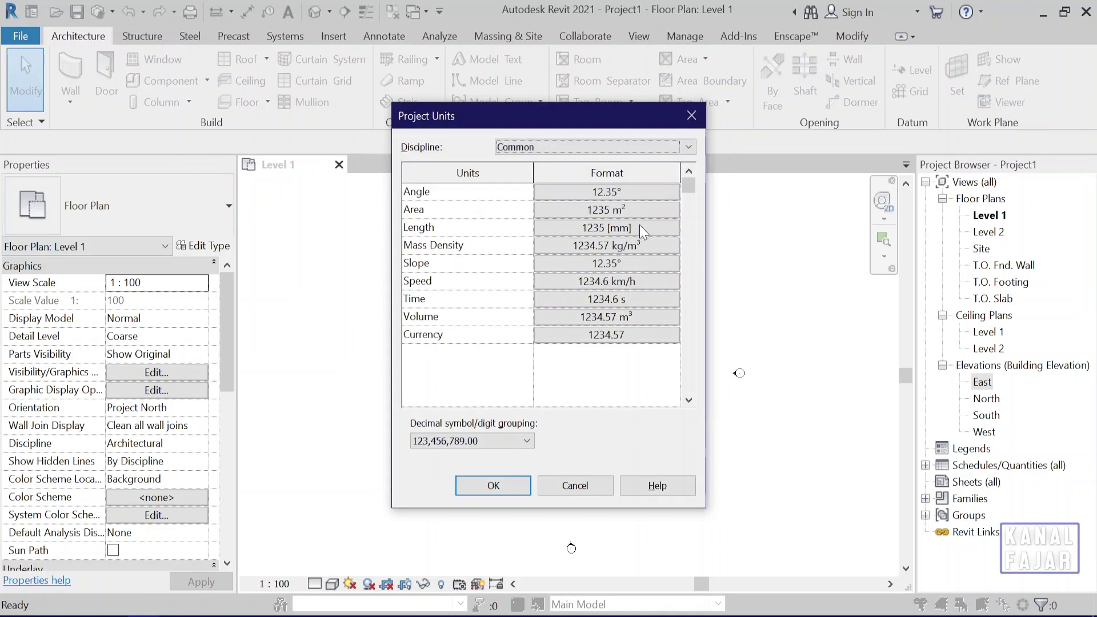
pyautogui.click(639, 225)
pyautogui.click(633, 220)
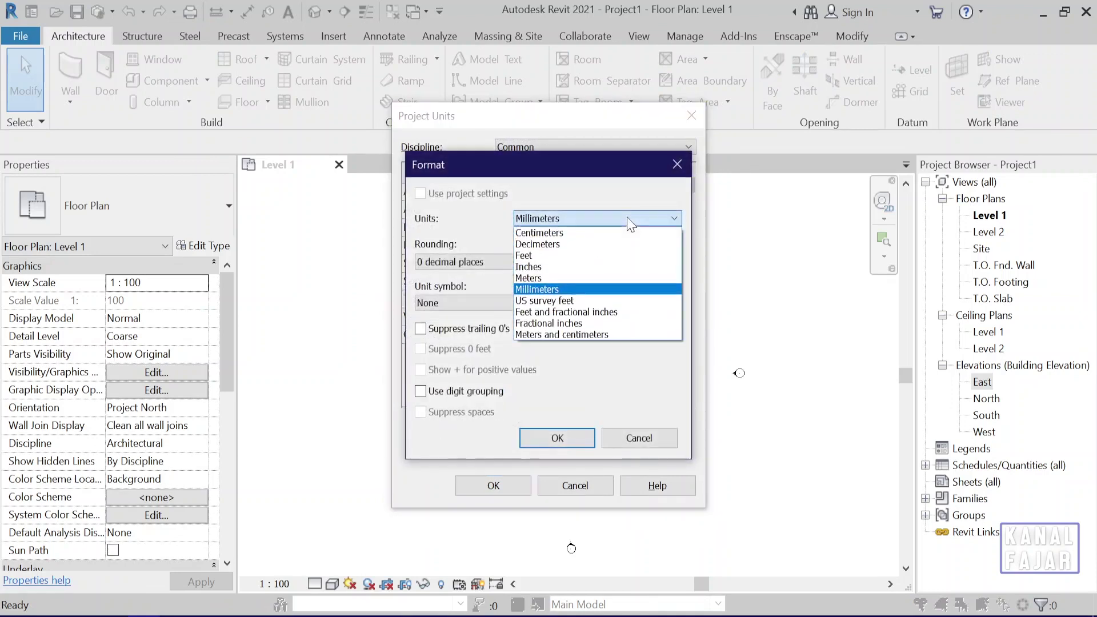
pyautogui.click(556, 234)
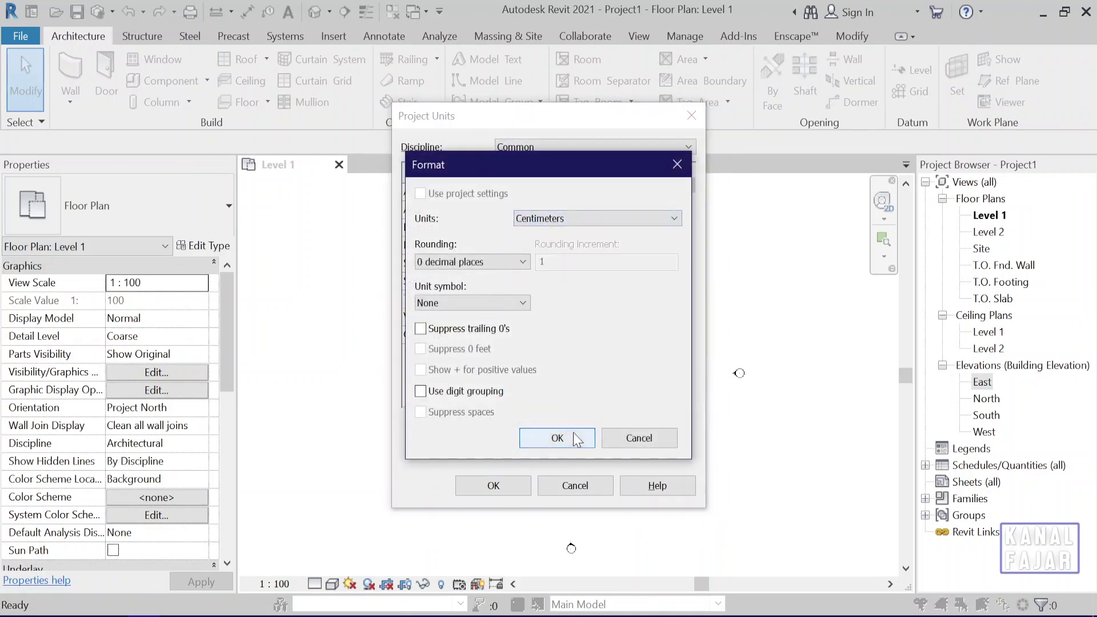
pyautogui.click(534, 437)
pyautogui.click(514, 482)
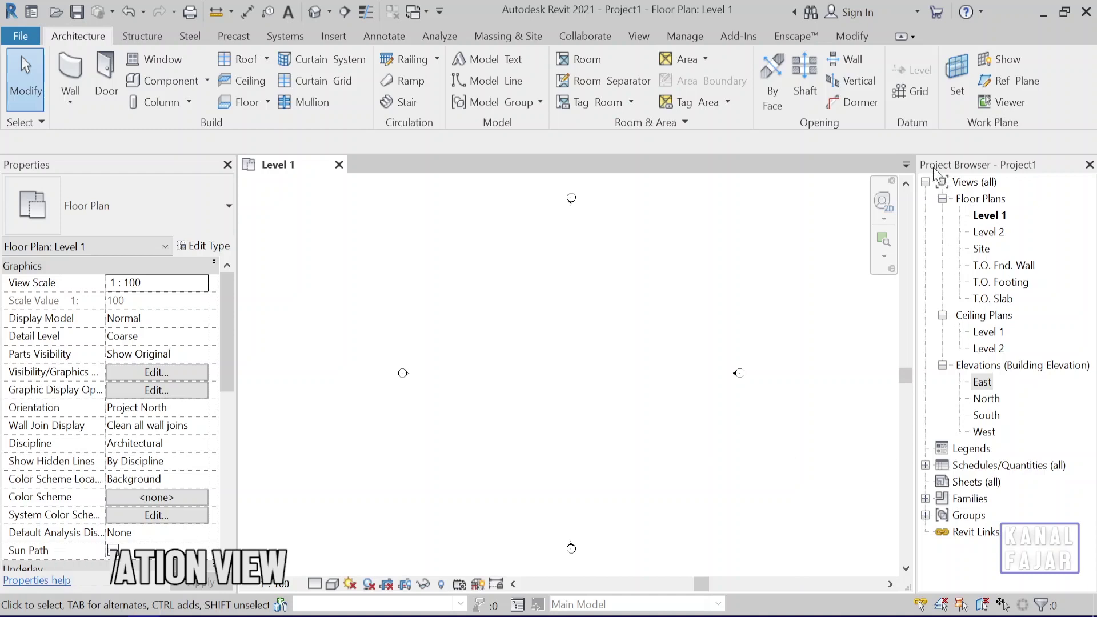
# Step: Open the East elevation framed to show Level 2 (400), Level 1 (0) and B.O. Footing (-460)
pyautogui.doubleClick(983, 382)
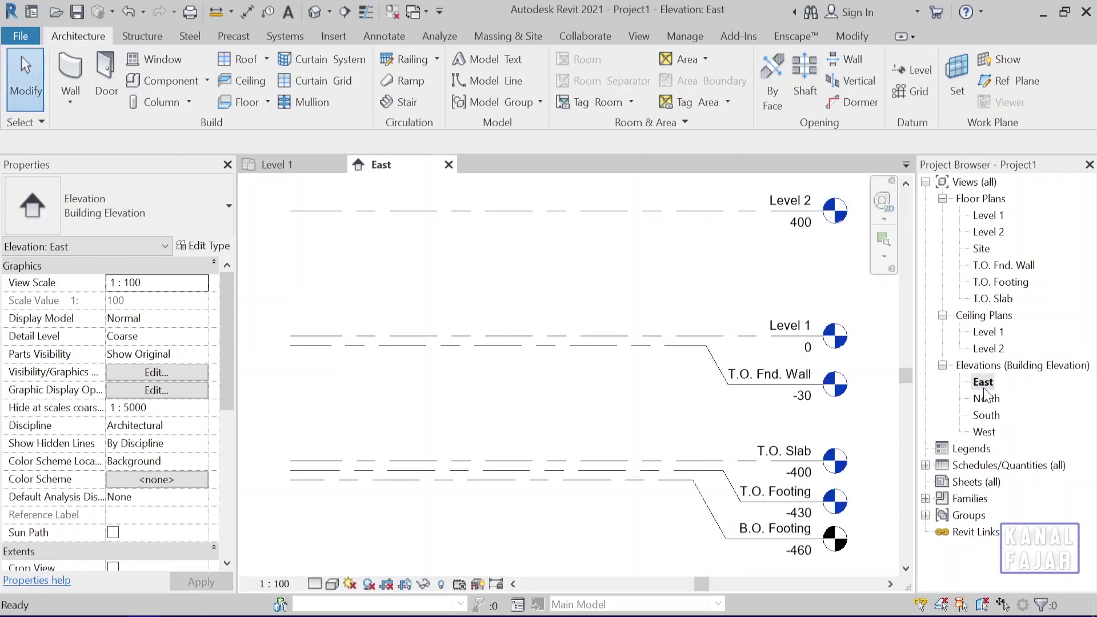
pyautogui.scroll(-2, 611, 394)
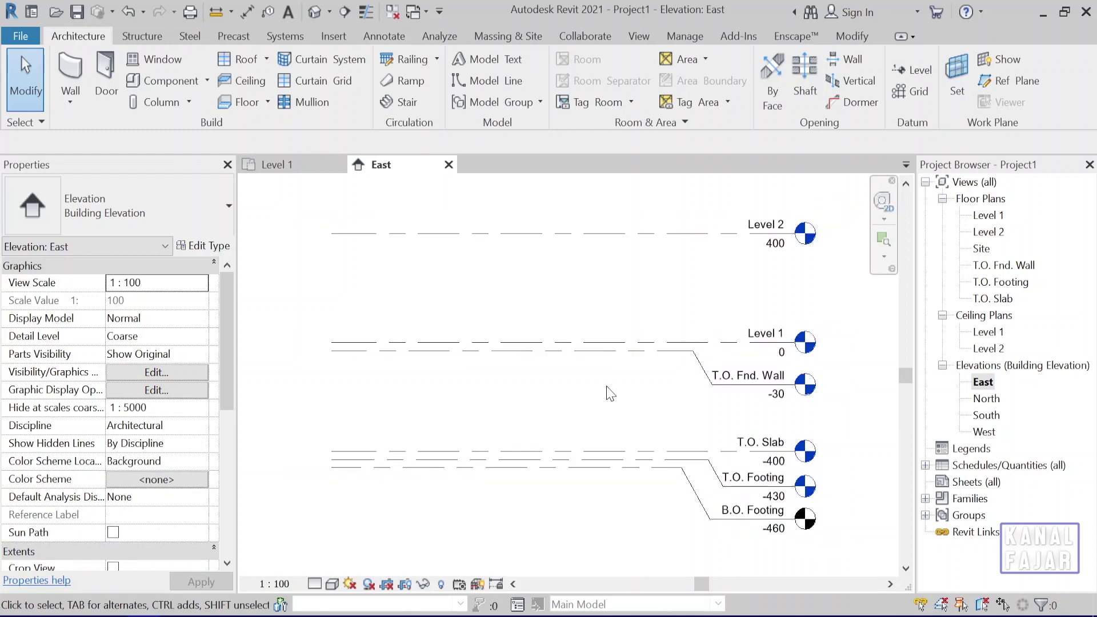
pyautogui.scroll(-1, 610, 394)
pyautogui.moveTo(612, 399)
pyautogui.mouseDown(button='middle')
pyautogui.moveTo(576, 413)
pyautogui.moveTo(603, 415)
pyautogui.mouseUp(button='middle')
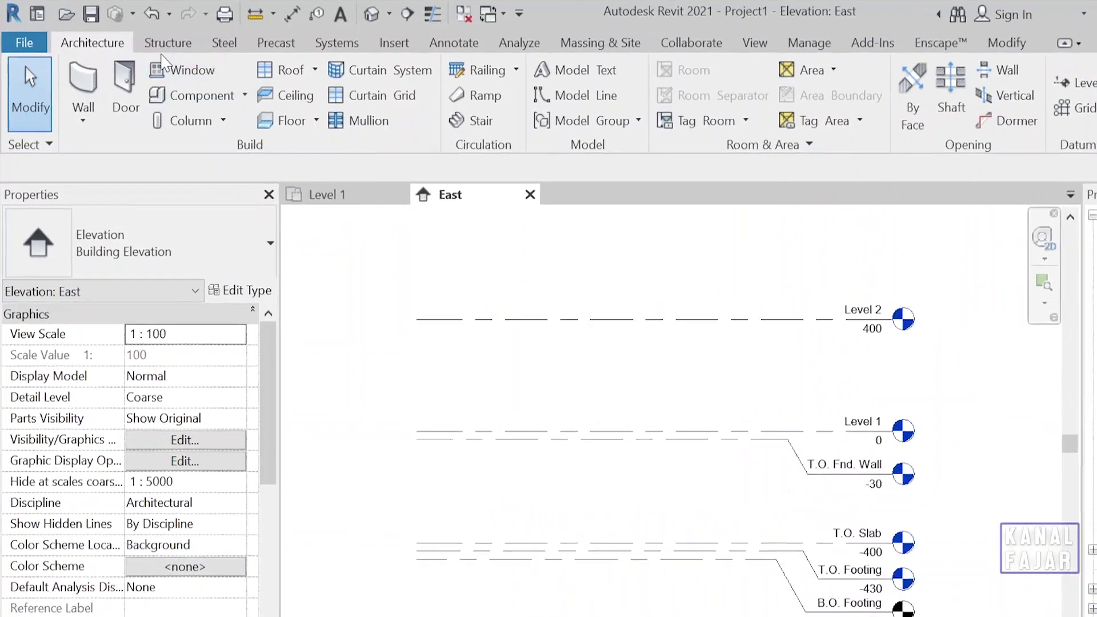
pyautogui.click(194, 55)
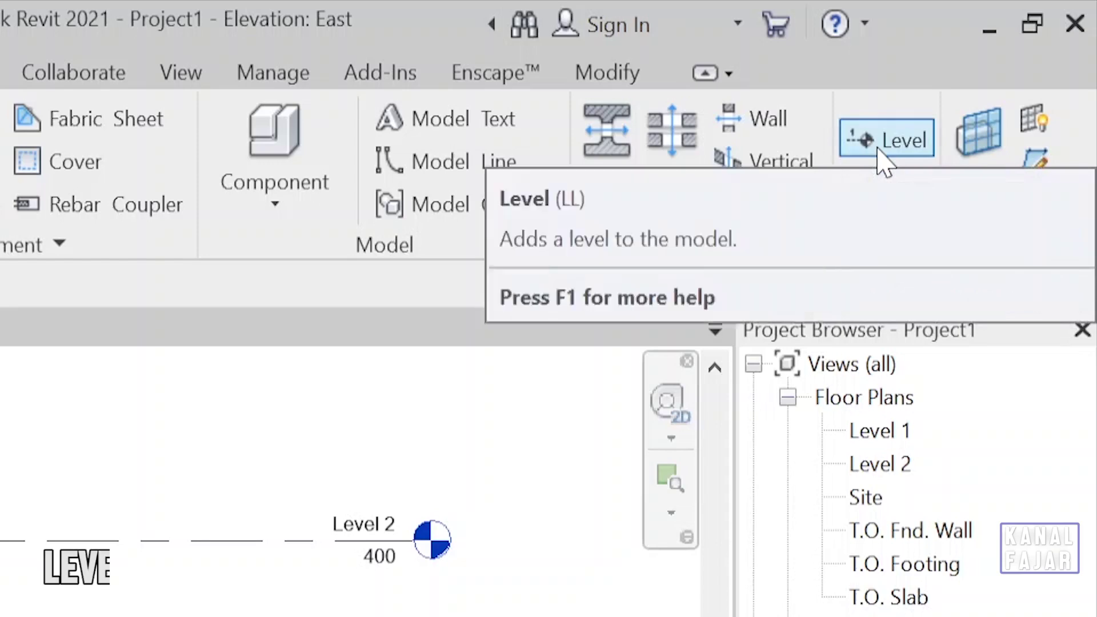
# Step: Draw Level 7 at elevation 600, 200 above Level 2
pyautogui.click(879, 151)
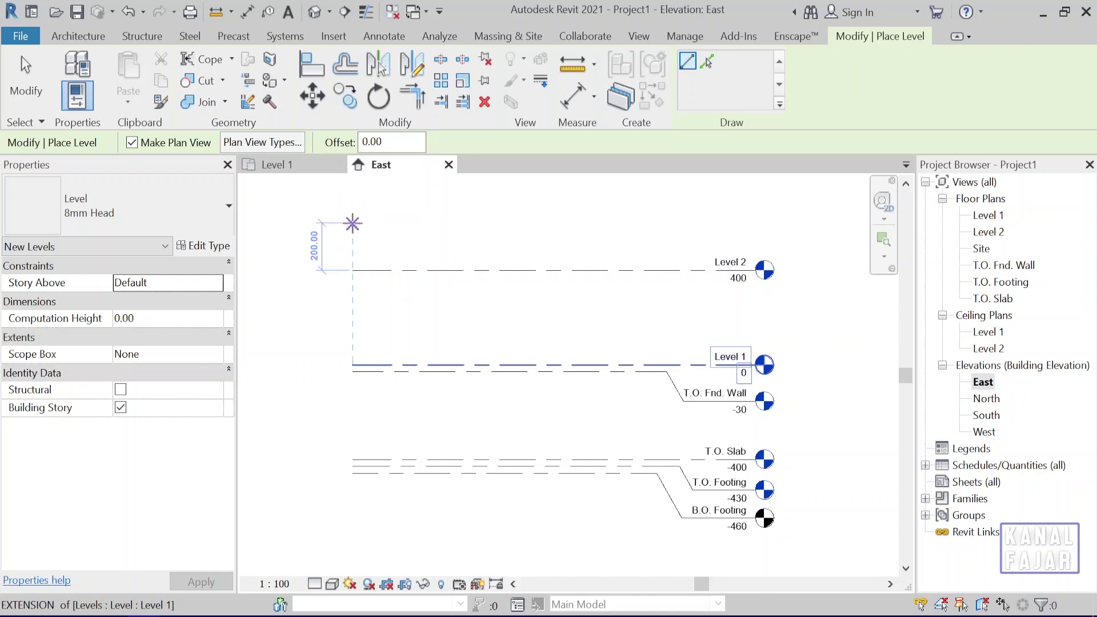
pyautogui.click(352, 223)
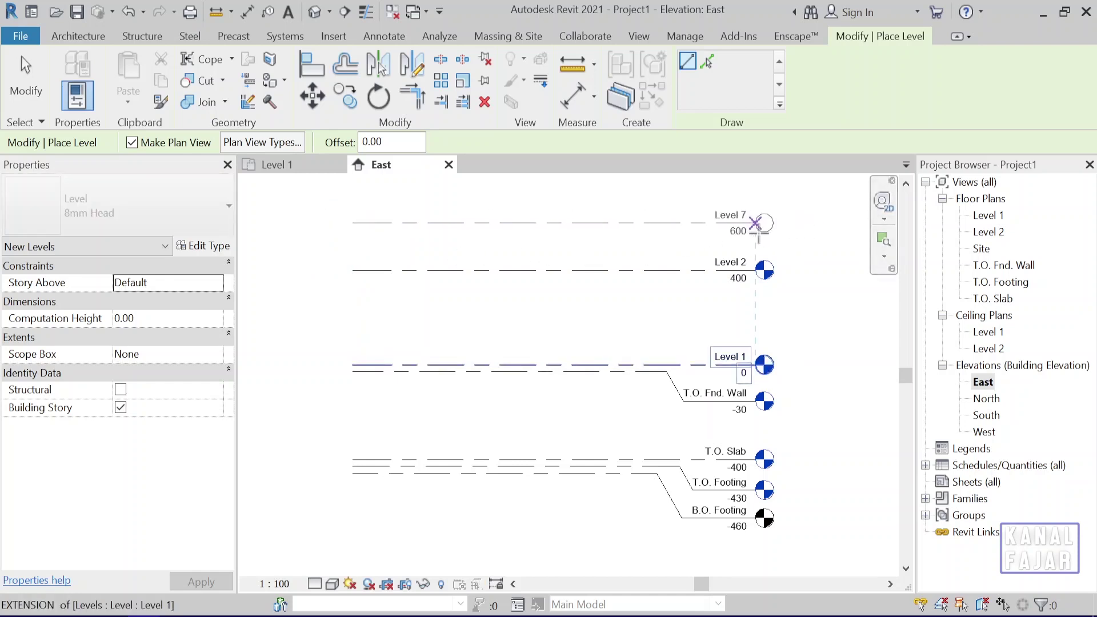
pyautogui.click(755, 222)
pyautogui.press('Escape')
pyautogui.press('Escape')
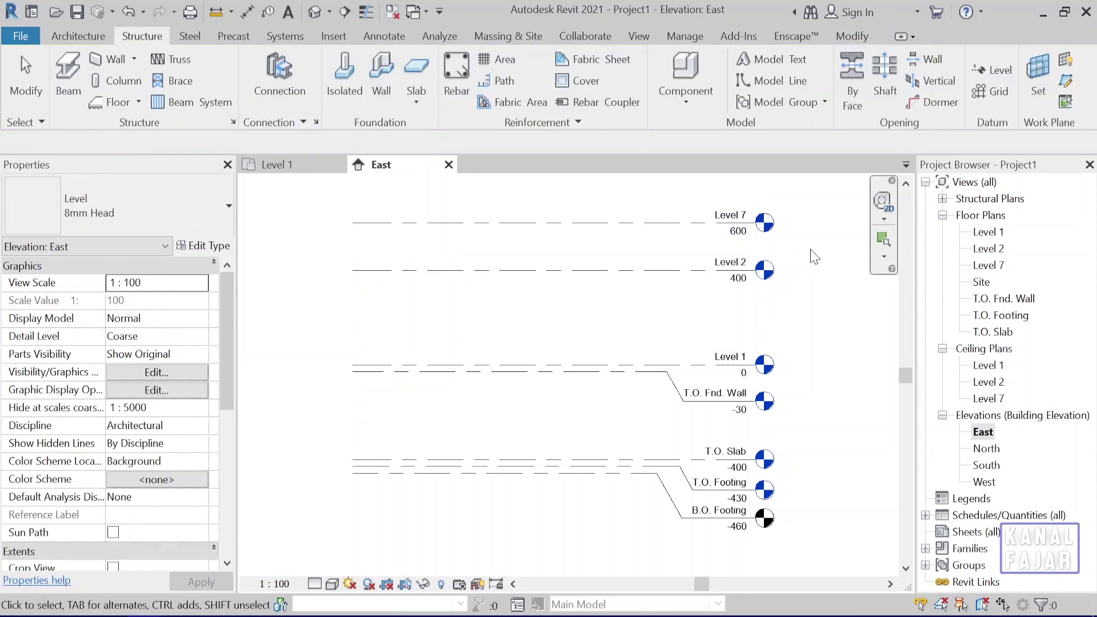
pyautogui.scroll(3, 823, 237)
pyautogui.moveTo(796, 335); pyautogui.dragTo(587, 251, button='middle')
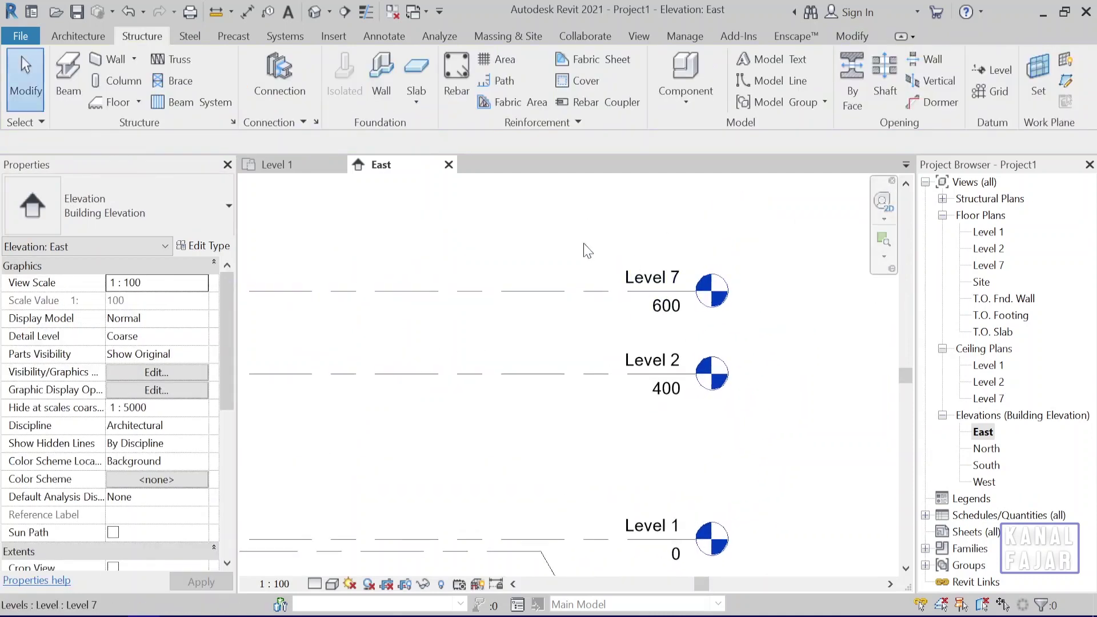
pyautogui.moveTo(549, 291); pyautogui.dragTo(549, 329)
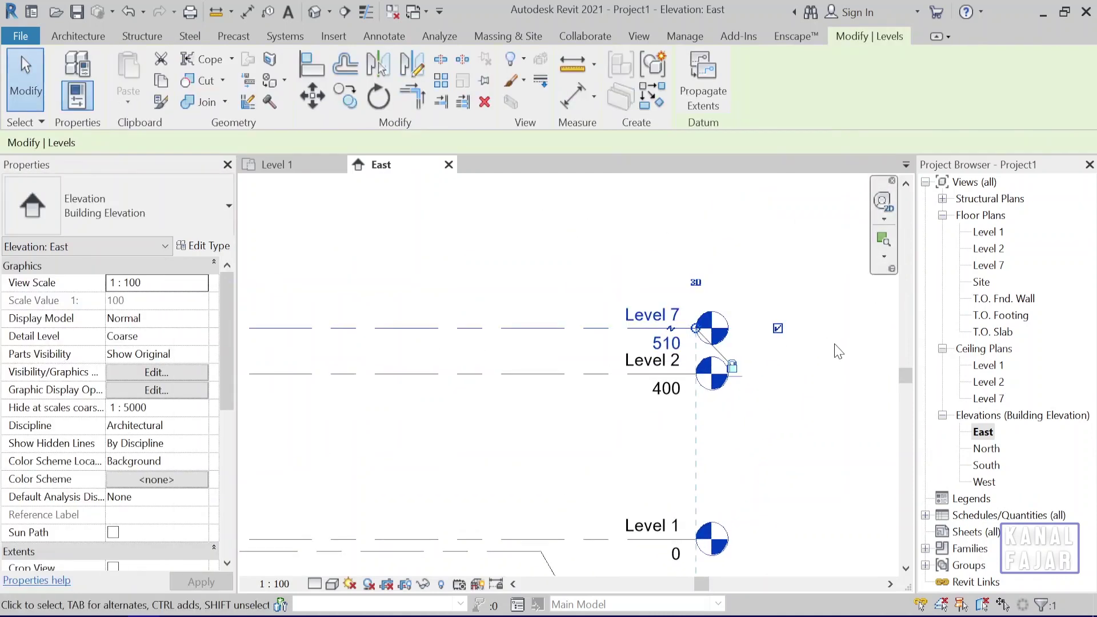
pyautogui.hotkey('ctrl', 'z')
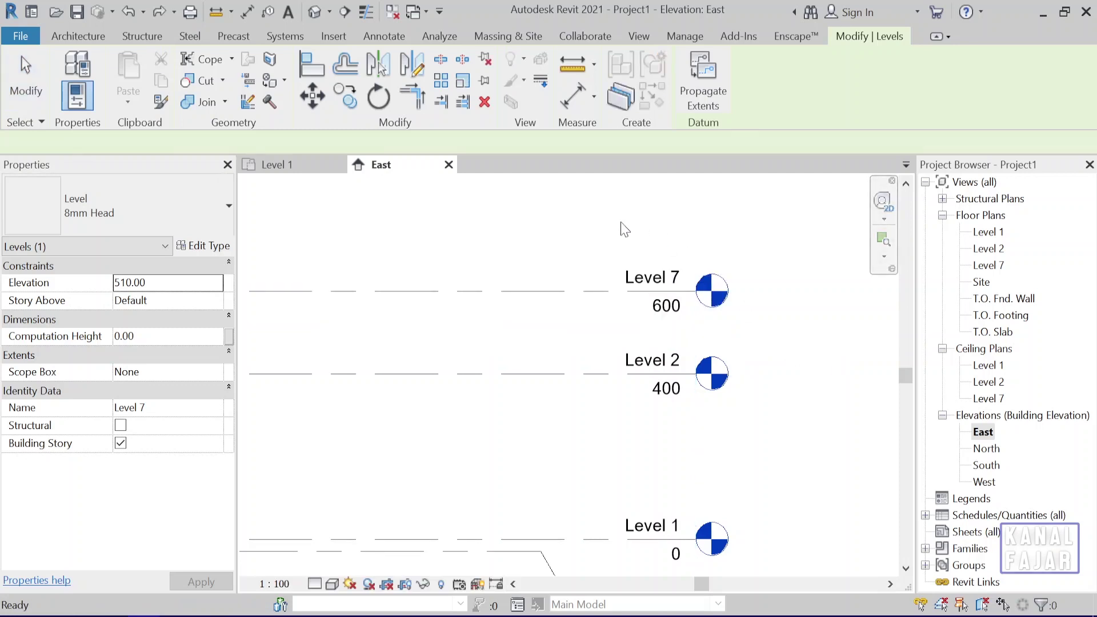
pyautogui.press('Escape')
pyautogui.scroll(-3, 817, 448)
pyautogui.moveTo(821, 470)
pyautogui.mouseDown(button='middle')
pyautogui.moveTo(720, 379)
pyautogui.moveTo(775, 364)
pyautogui.mouseUp(button='middle')
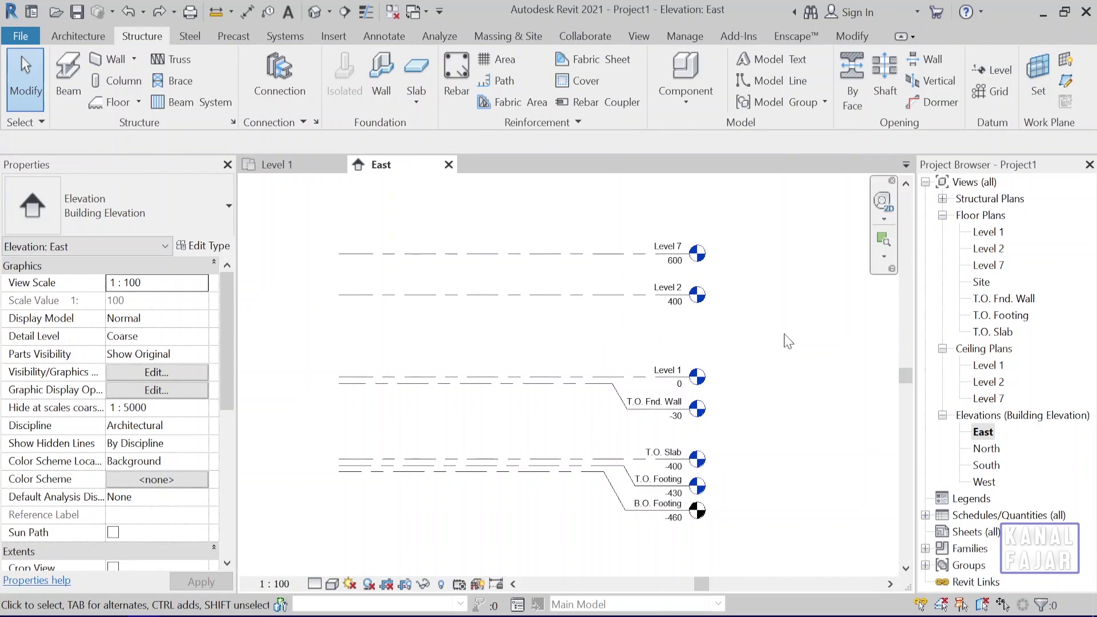
pyautogui.scroll(1, 766, 394)
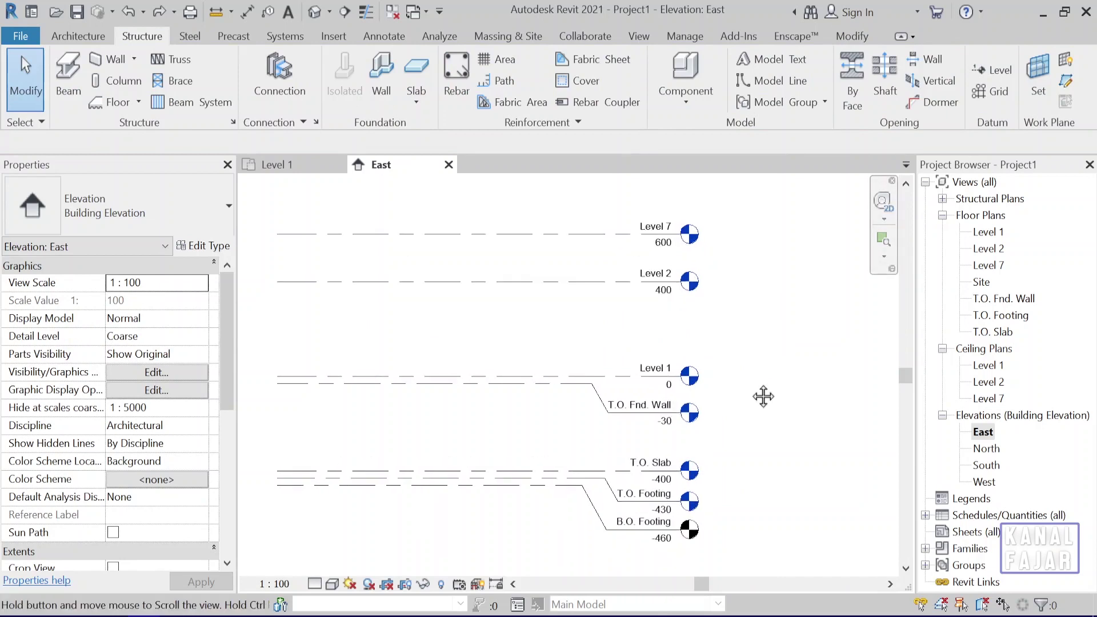
pyautogui.moveTo(766, 394); pyautogui.dragTo(786, 391, button='middle')
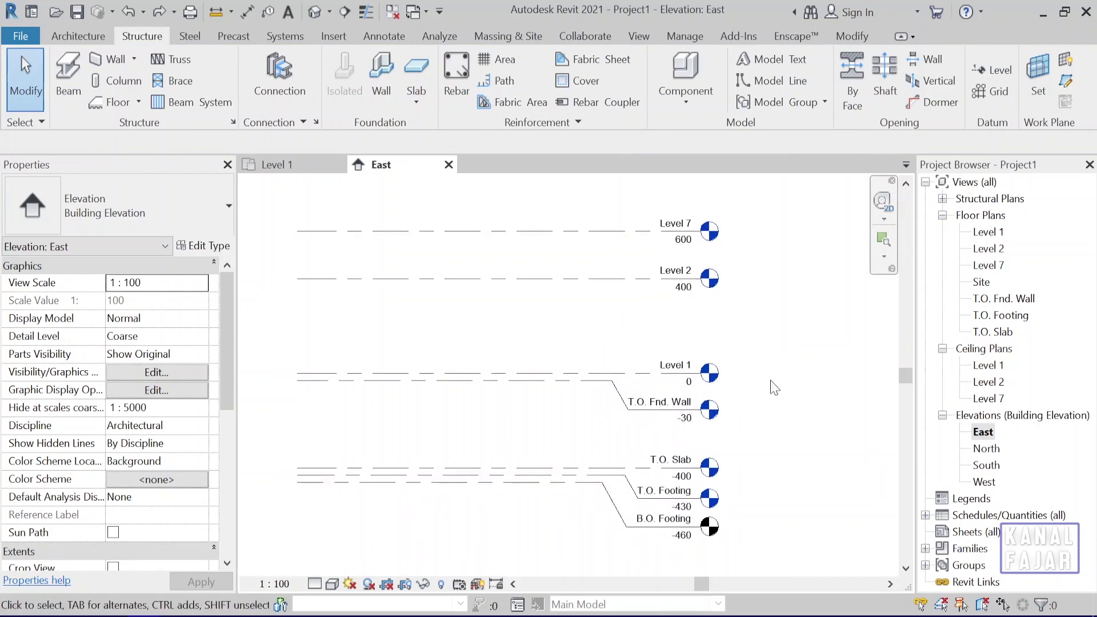
pyautogui.click(654, 376)
pyautogui.click(657, 283)
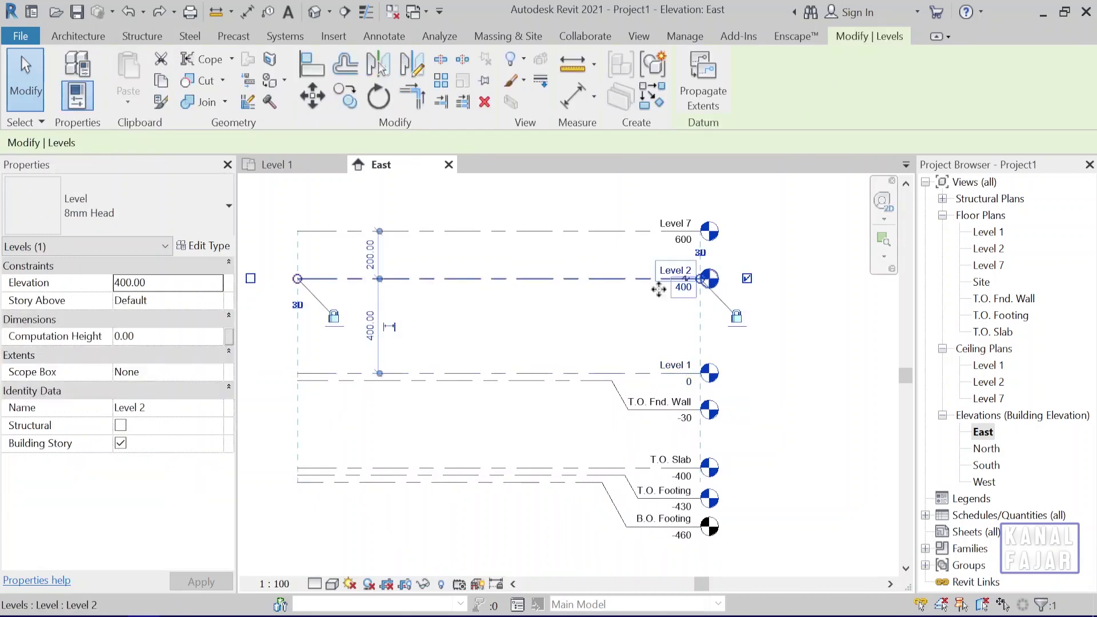
pyautogui.click(788, 361)
pyautogui.moveTo(770, 537); pyautogui.dragTo(665, 400)
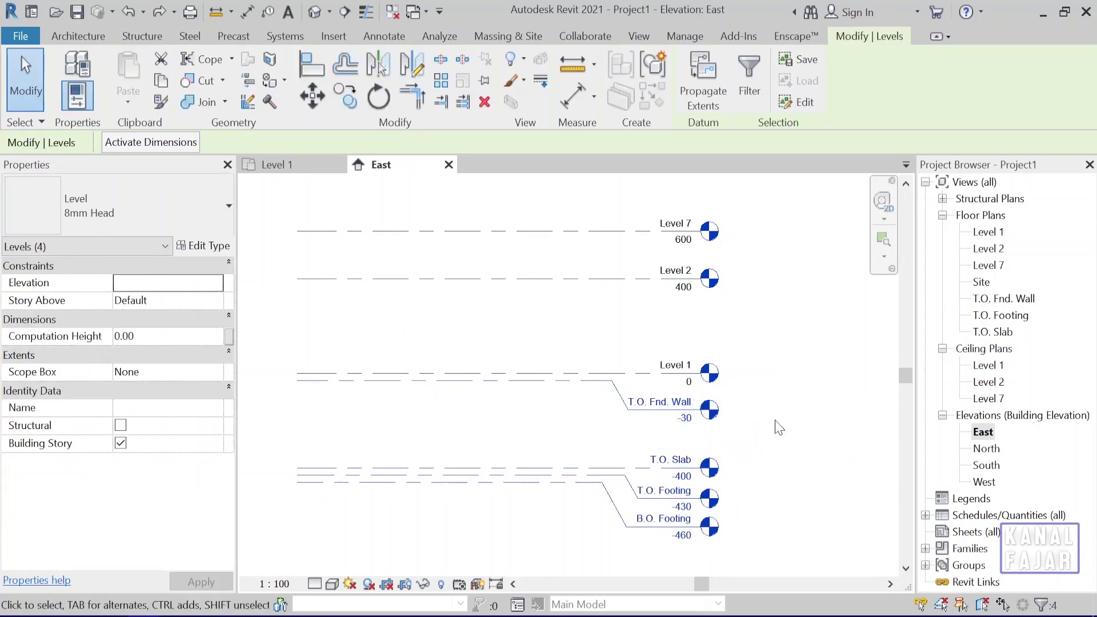
# Step: Delete all seven levels together with their floor and ceiling plan views
pyautogui.click(844, 421)
pyautogui.moveTo(755, 560); pyautogui.dragTo(700, 505)
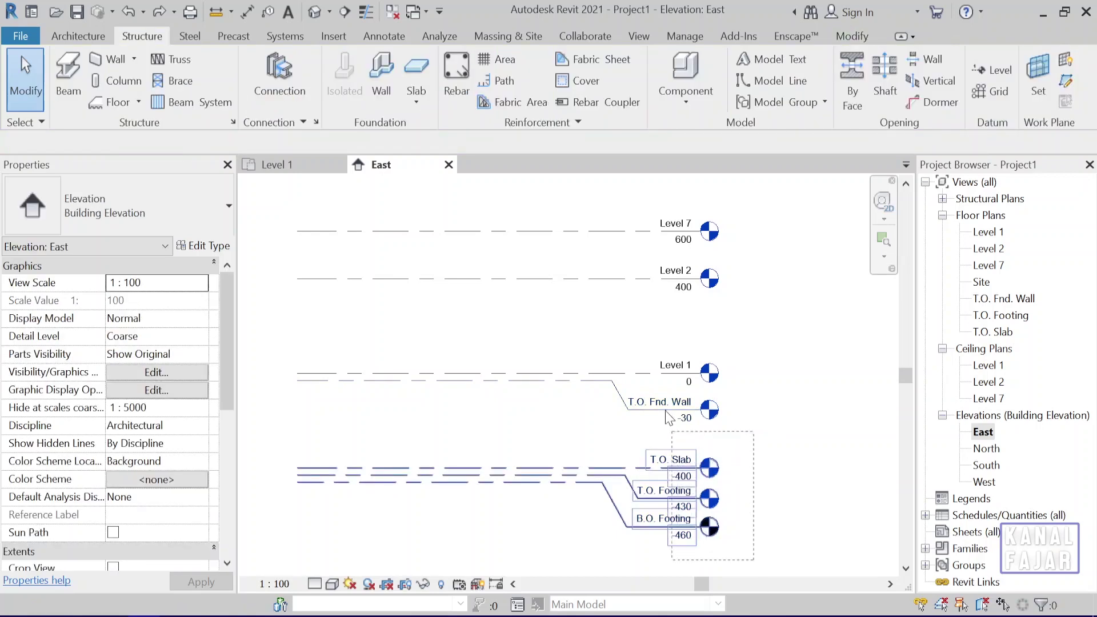
pyautogui.keyDown('ctrl'); pyautogui.click(659, 396); pyautogui.keyUp('ctrl')
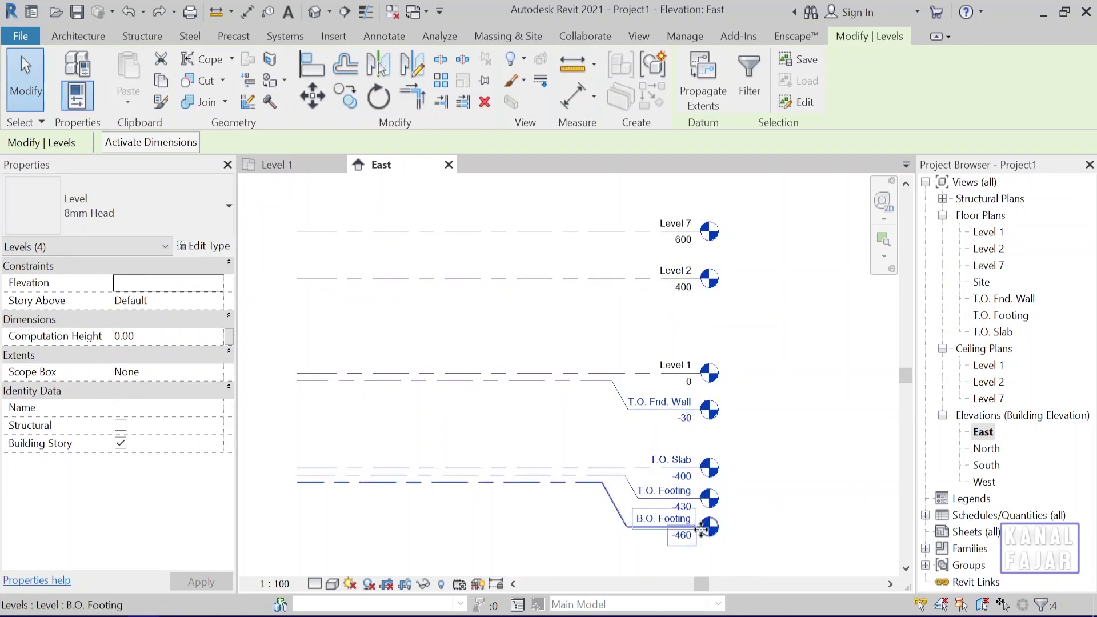
pyautogui.click(748, 334)
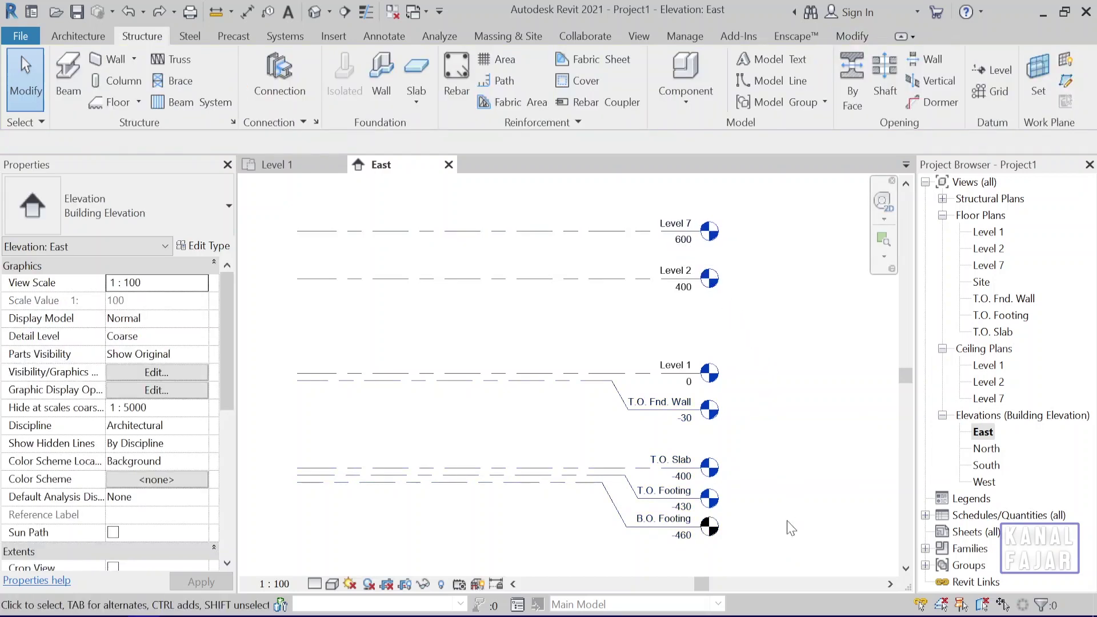
pyautogui.moveTo(788, 563); pyautogui.dragTo(615, 208)
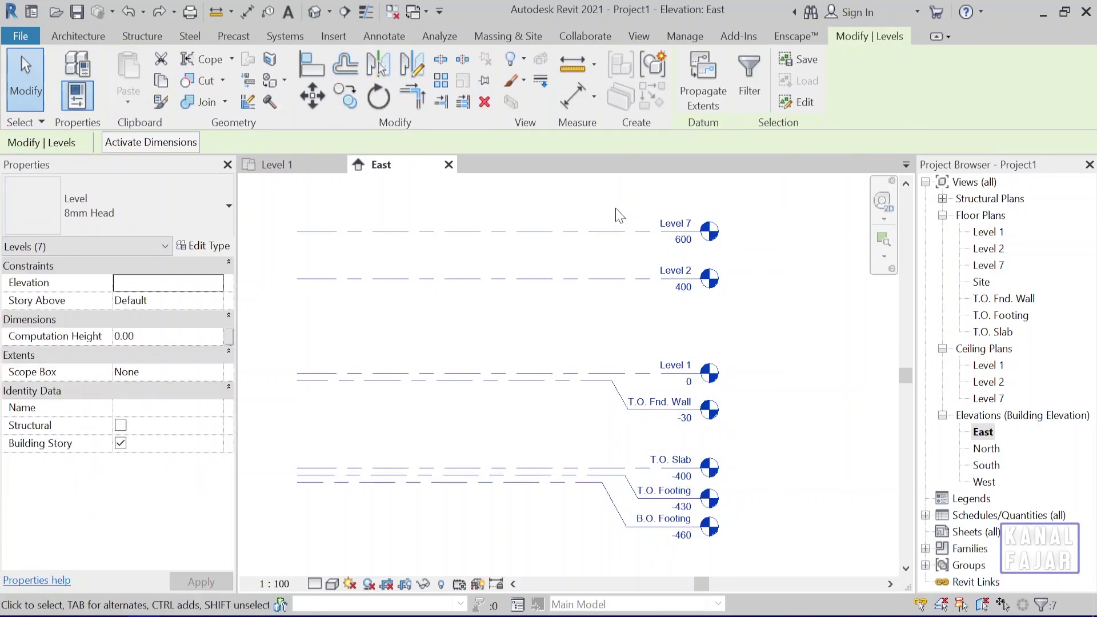
pyautogui.press('Delete')
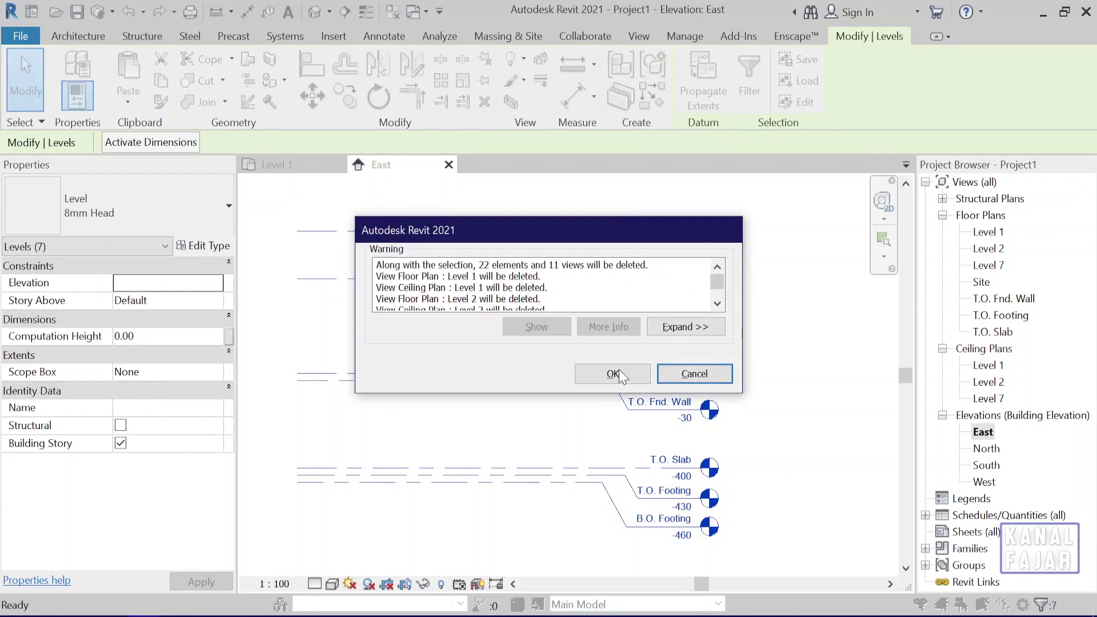
pyautogui.click(620, 377)
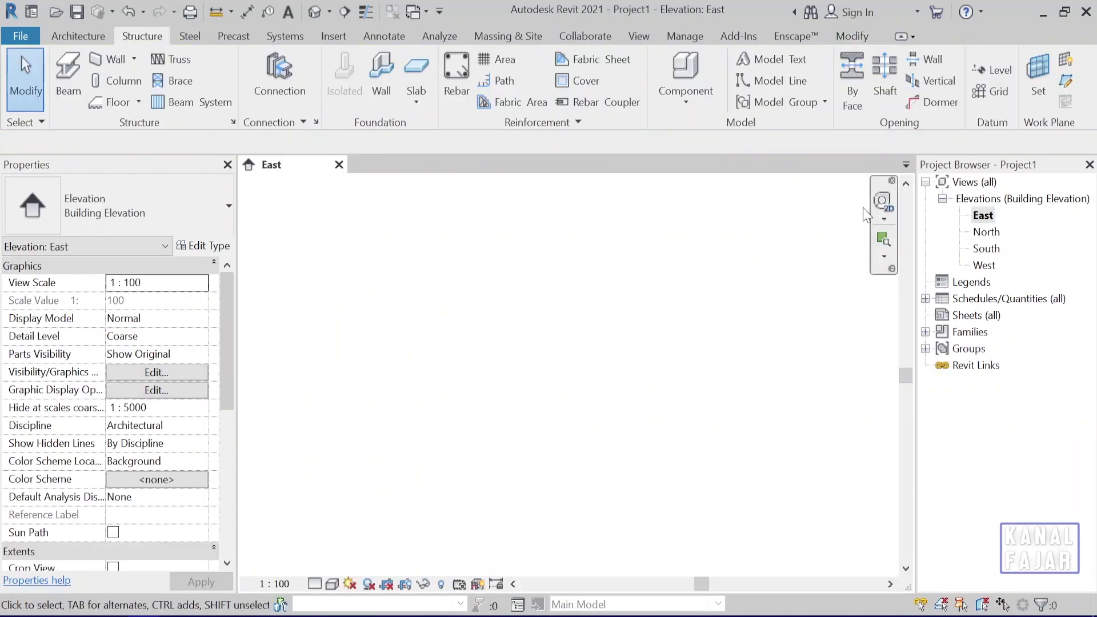
# Step: Draw Level 8 at elevation -271 across the empty East elevation
pyautogui.click(986, 78)
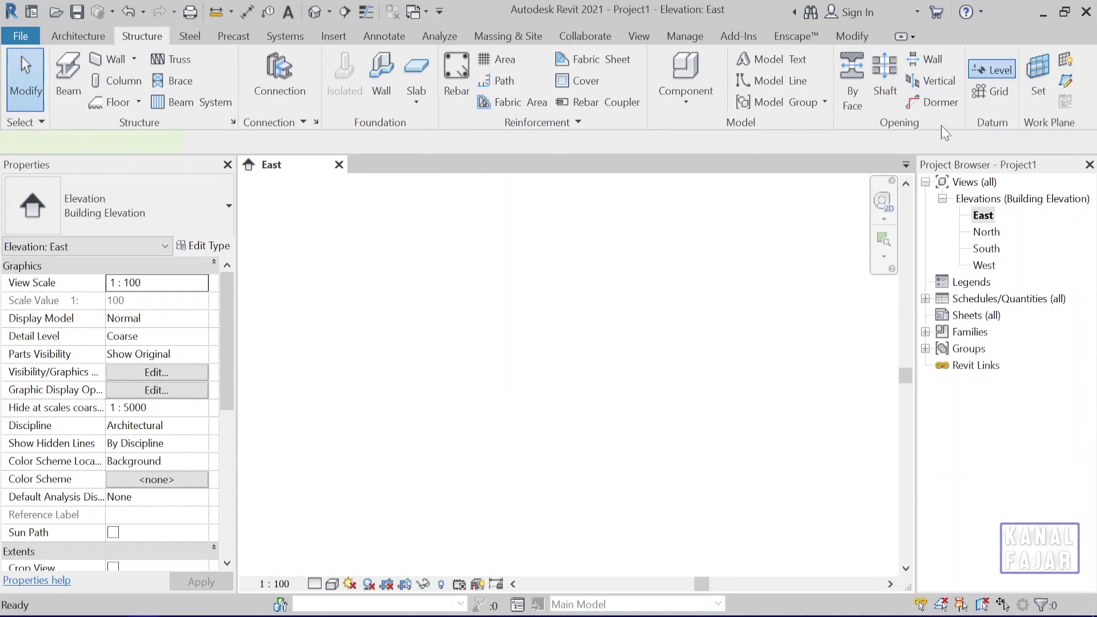
pyautogui.click(329, 437)
pyautogui.click(736, 437)
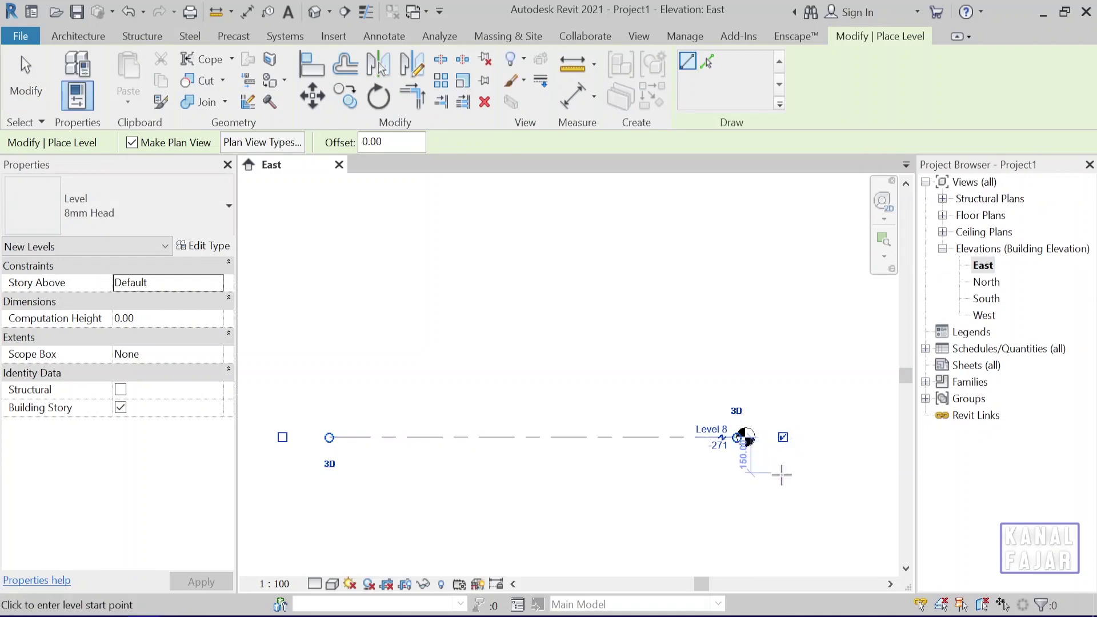
pyautogui.press('Escape')
pyautogui.press('Escape')
# Step: Recentre the view on Level 8 and select it
pyautogui.scroll(2, 719, 461)
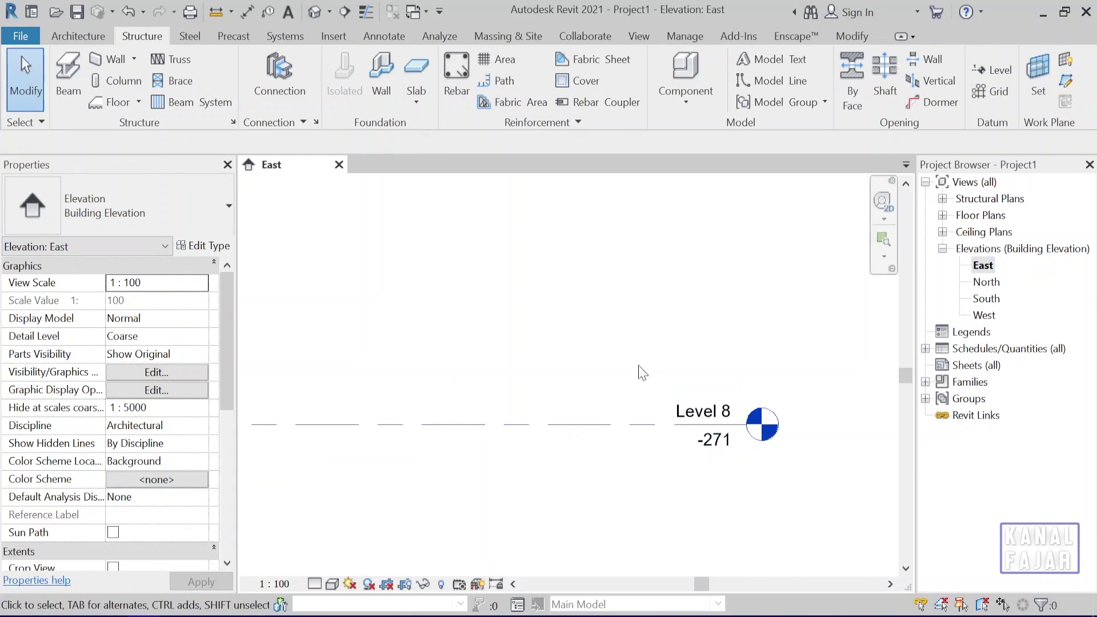
pyautogui.scroll(-1, 789, 492)
pyautogui.scroll(-1, 788, 492)
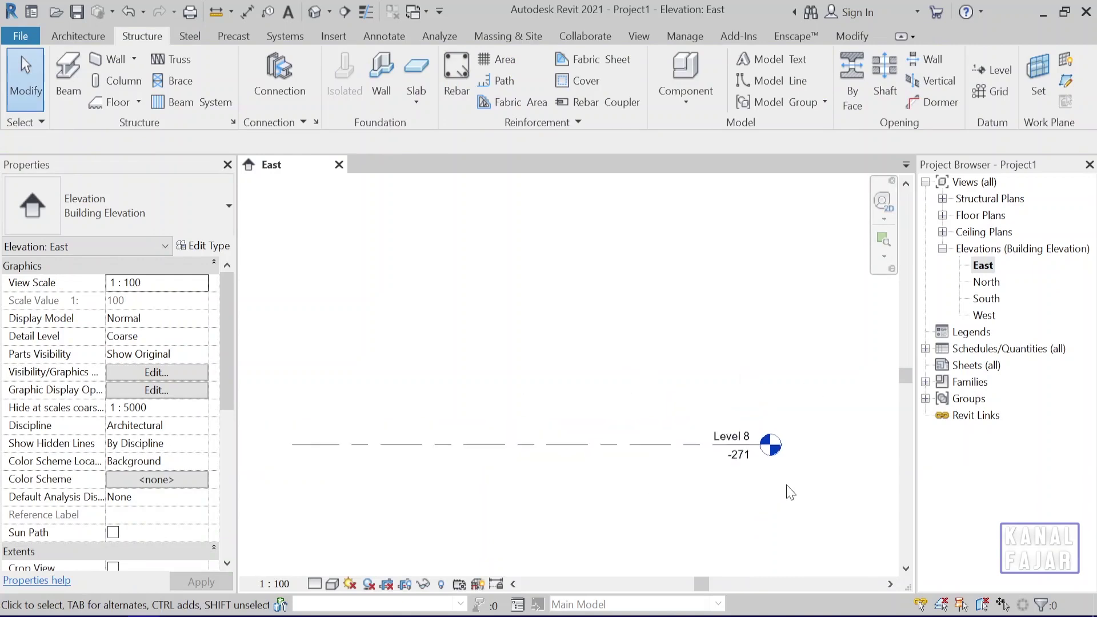
pyautogui.moveTo(796, 490)
pyautogui.mouseDown(button='middle')
pyautogui.moveTo(789, 468)
pyautogui.moveTo(796, 475)
pyautogui.mouseUp(button='middle')
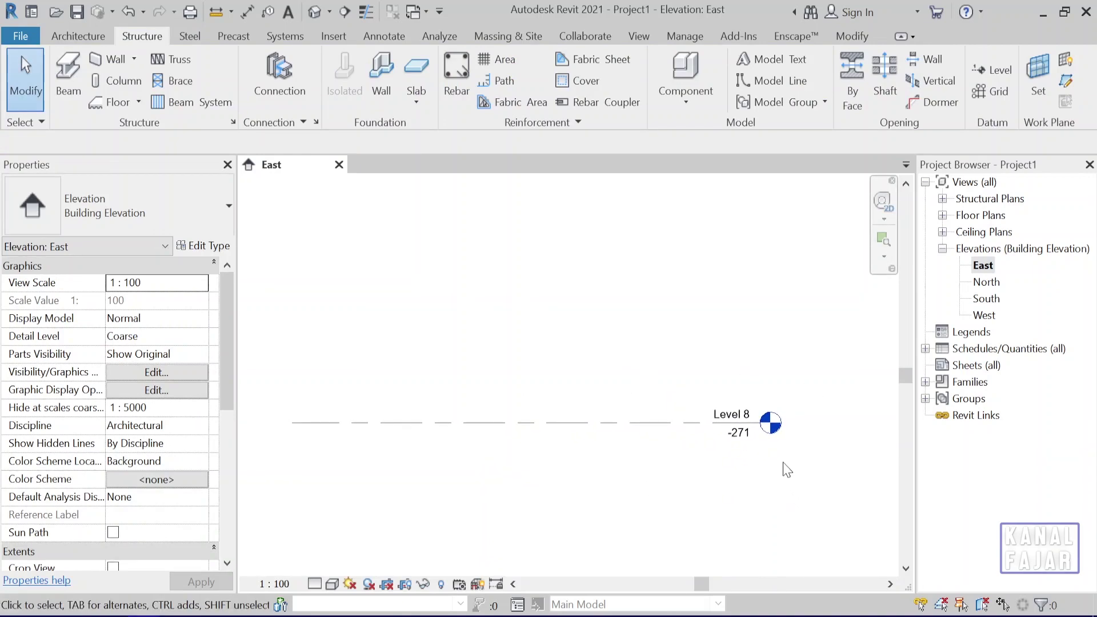
pyautogui.click(737, 420)
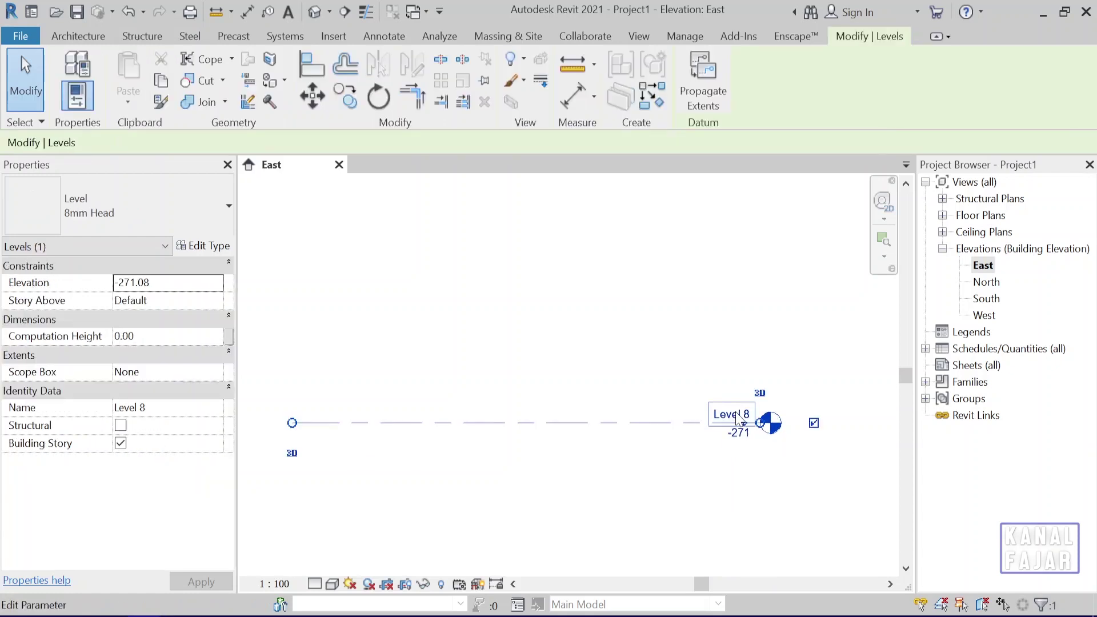
pyautogui.click(708, 432)
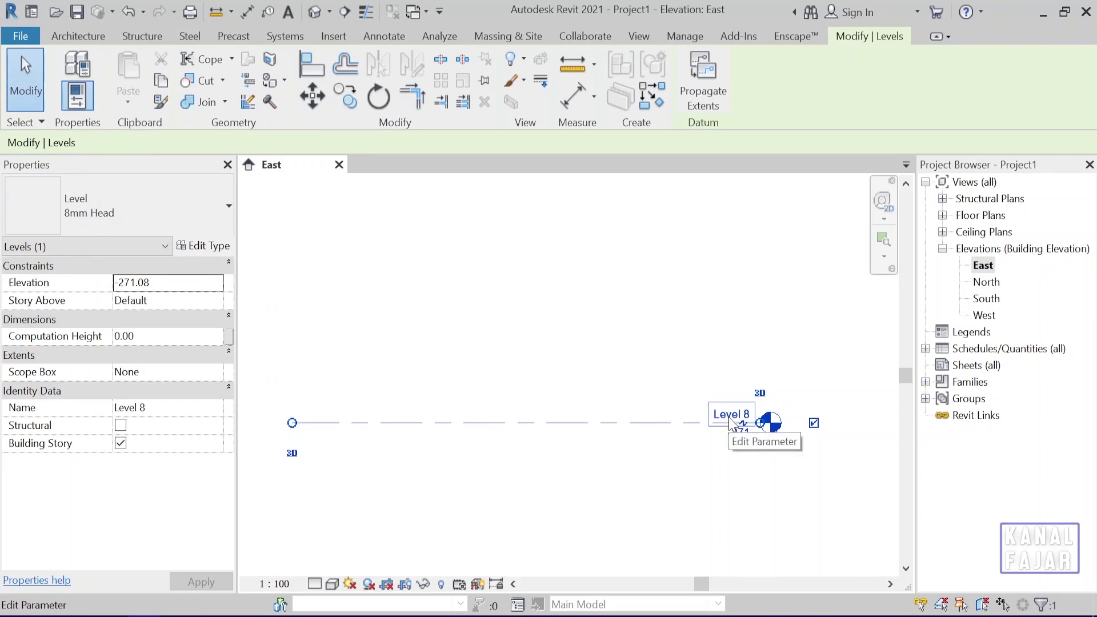
# Step: Rename Level 8 to LEVEL 1 and confirm the rename
pyautogui.click(730, 417)
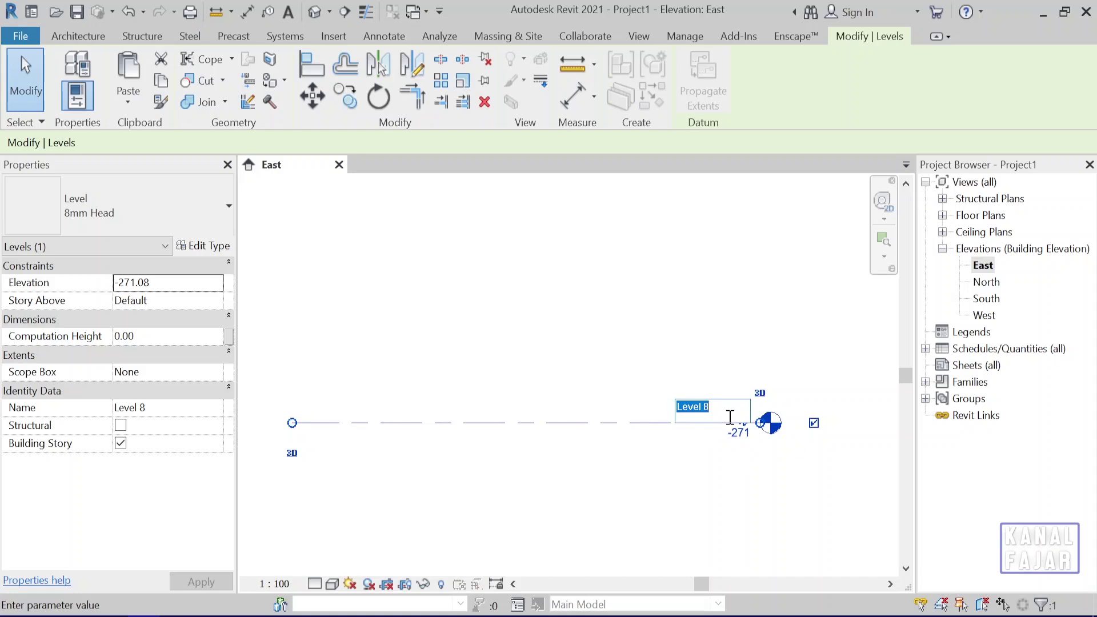
pyautogui.write('LEVEL 1')
pyautogui.press('Return')
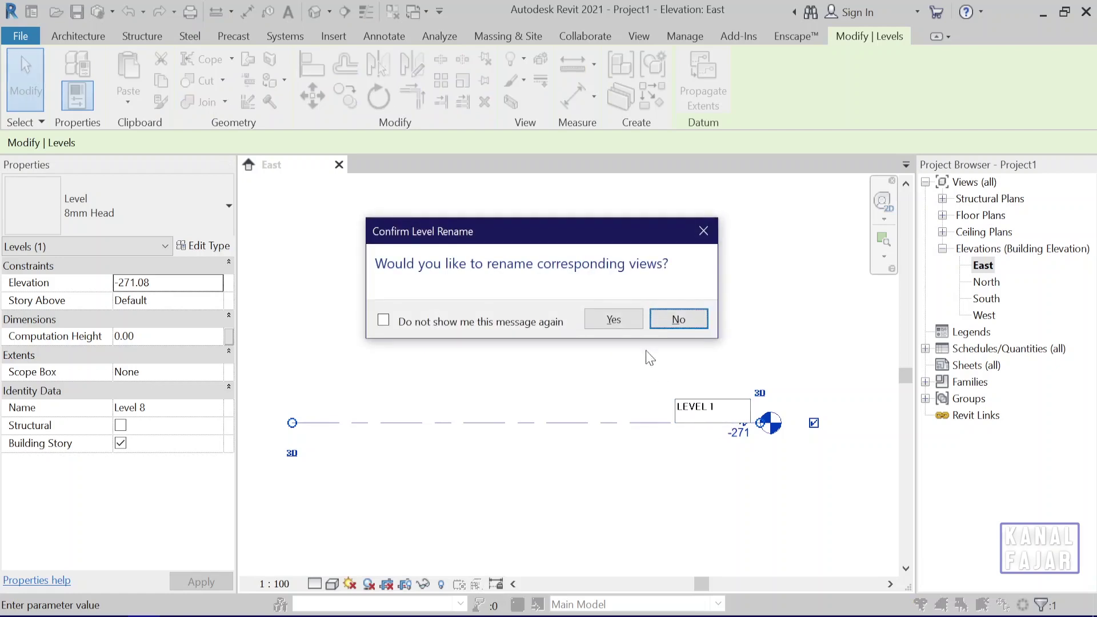
pyautogui.click(631, 324)
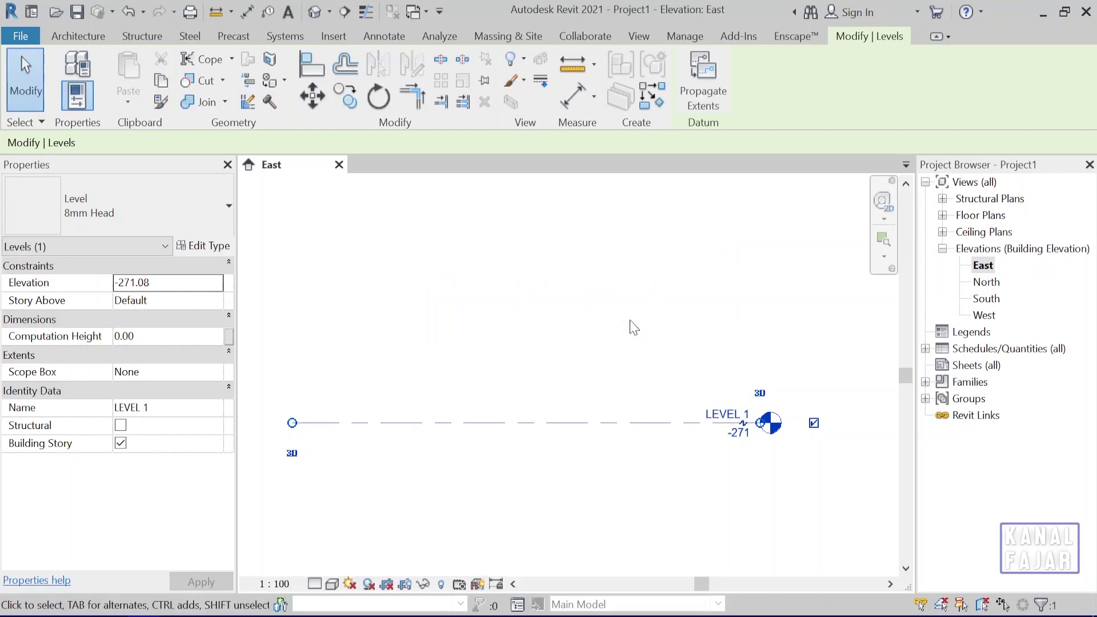
# Step: Draw LEVEL 2 at elevation 129, 400 above LEVEL 1
pyautogui.click(707, 321)
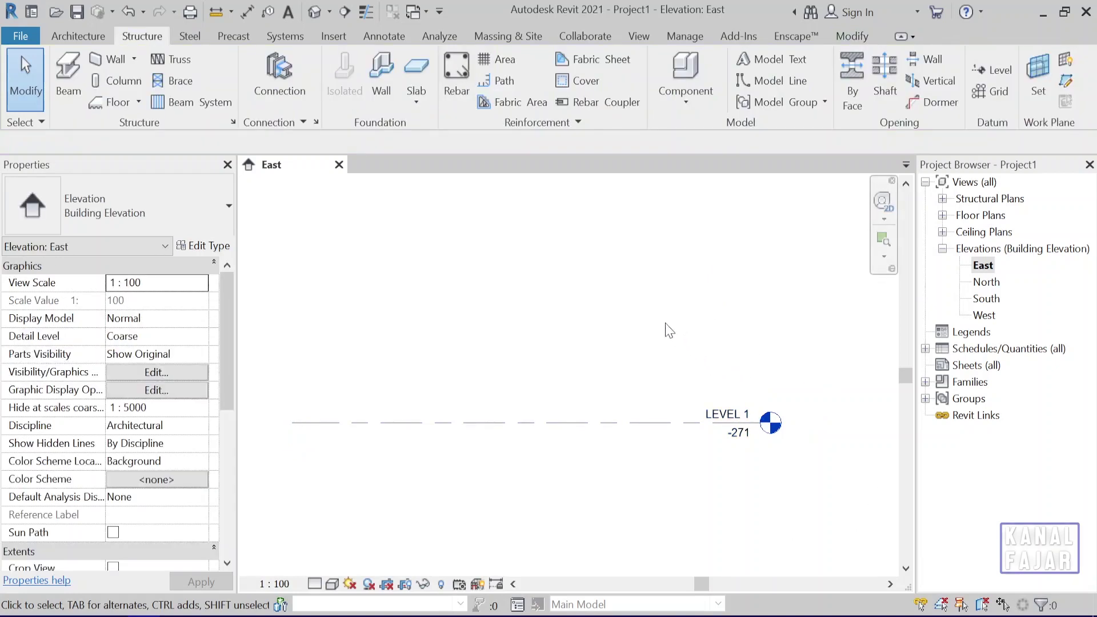
pyautogui.click(973, 69)
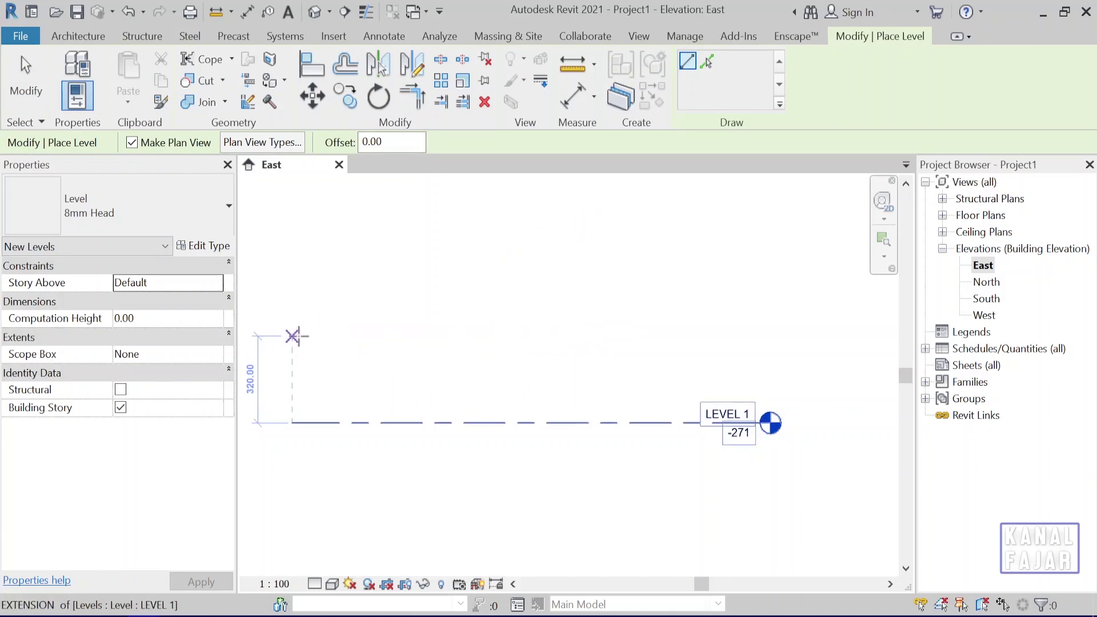
pyautogui.click(292, 314)
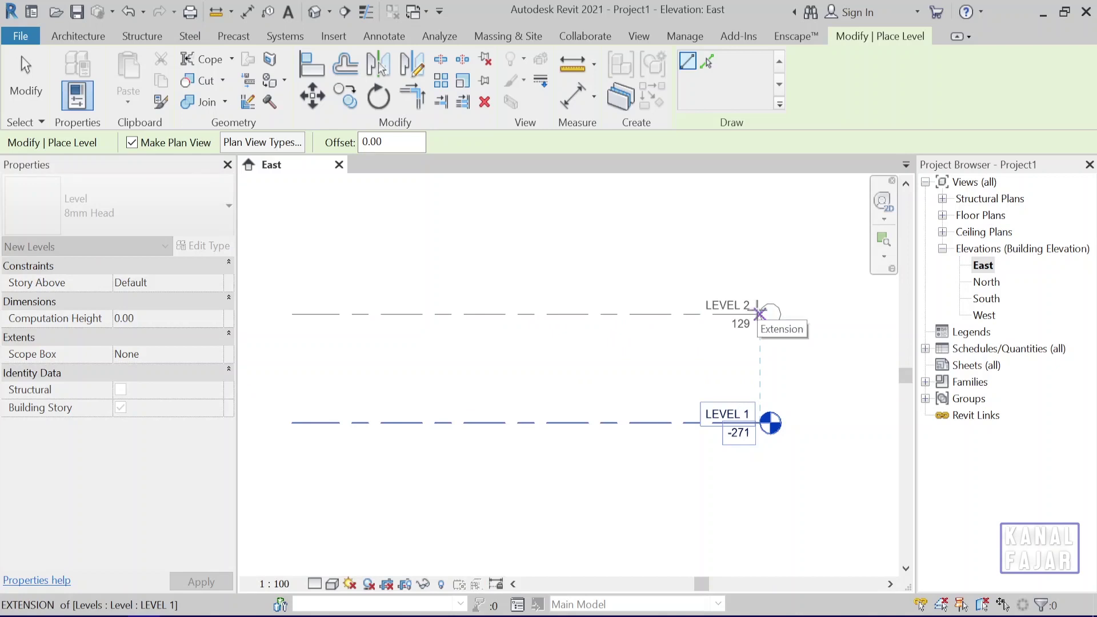
pyautogui.click(760, 314)
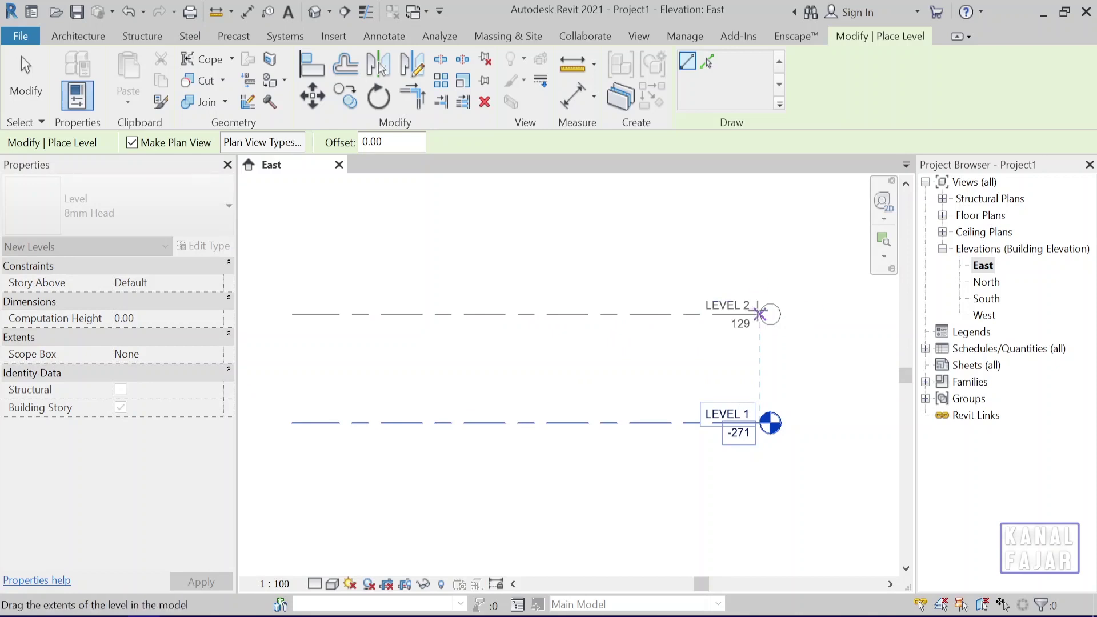
pyautogui.press('Escape')
pyautogui.press('Escape')
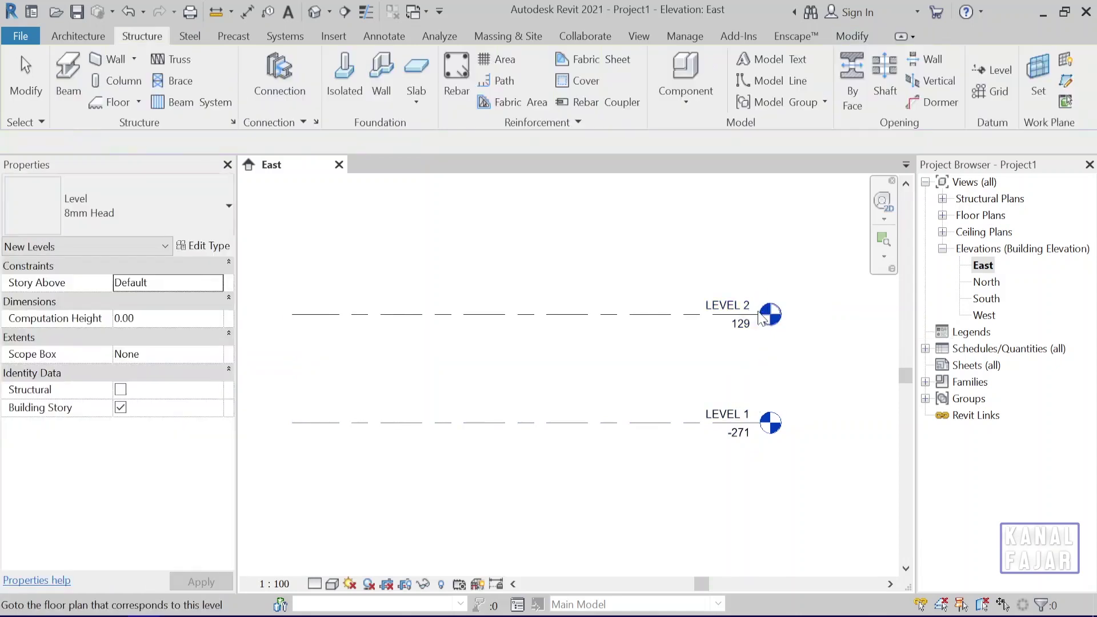
pyautogui.moveTo(263, 234); pyautogui.dragTo(827, 506)
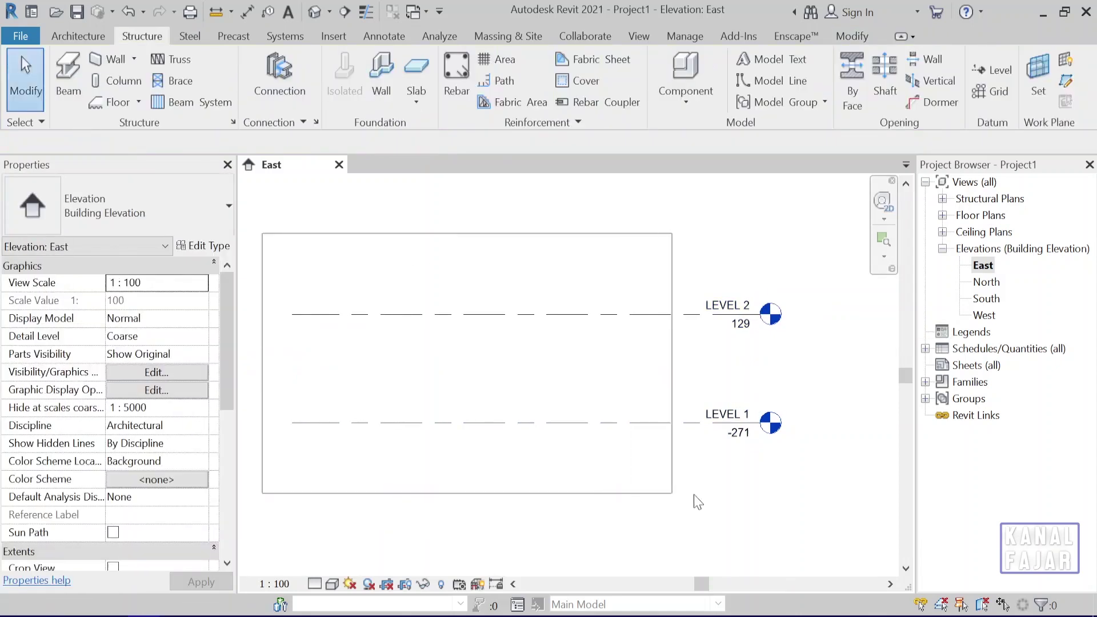
pyautogui.press('Escape')
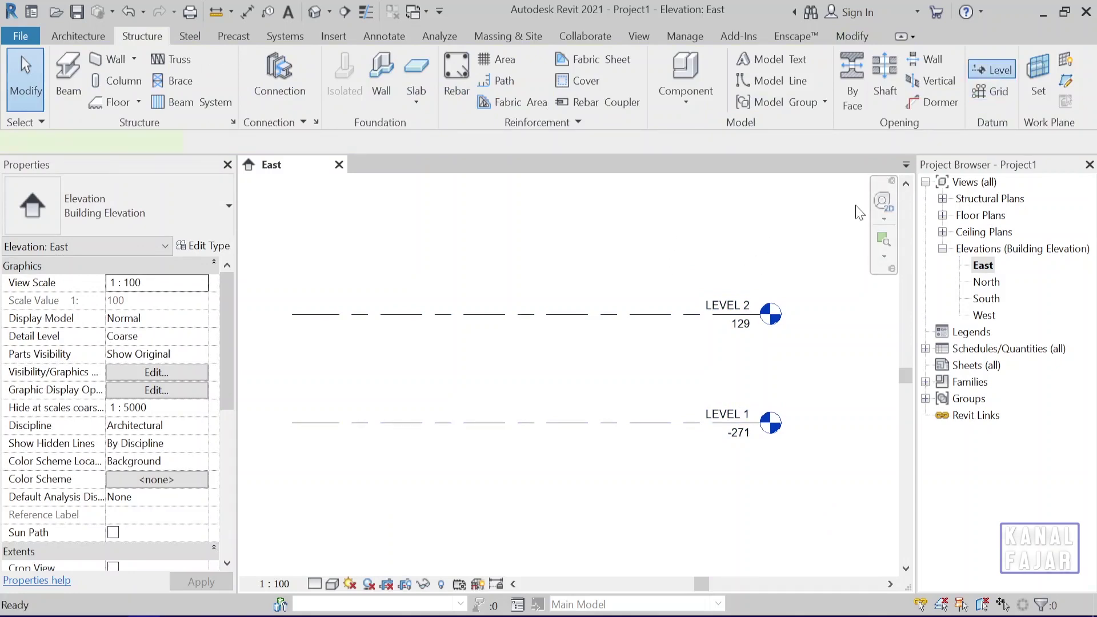
pyautogui.press('l')
pyautogui.press('l')
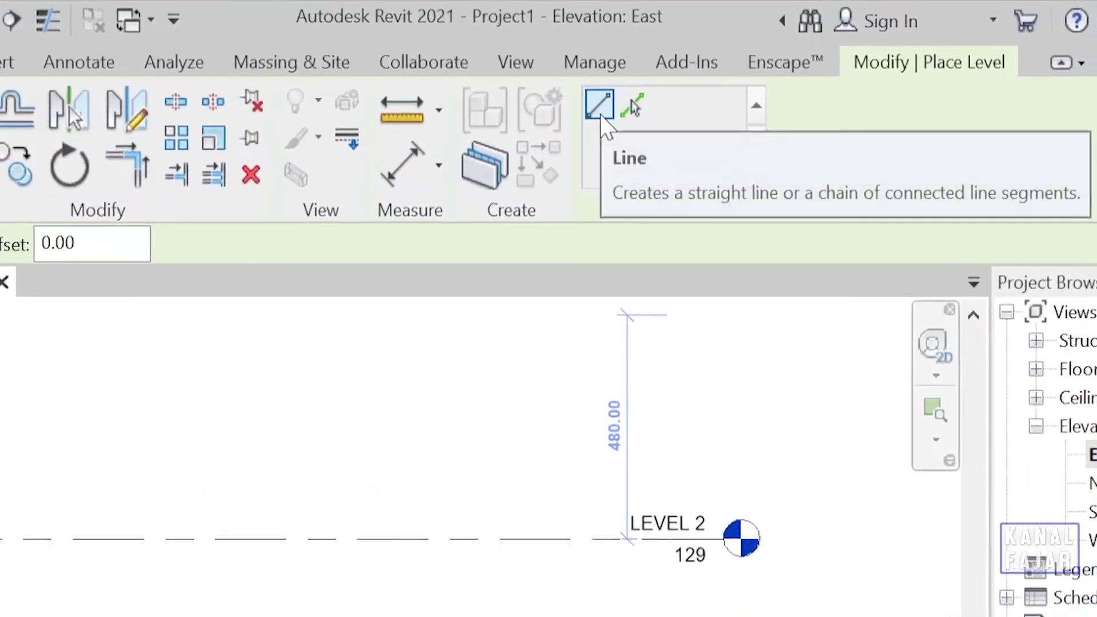
# Step: Create LEVEL 3 at 629 by picking LEVEL 2 with a 500 offset
pyautogui.click(634, 109)
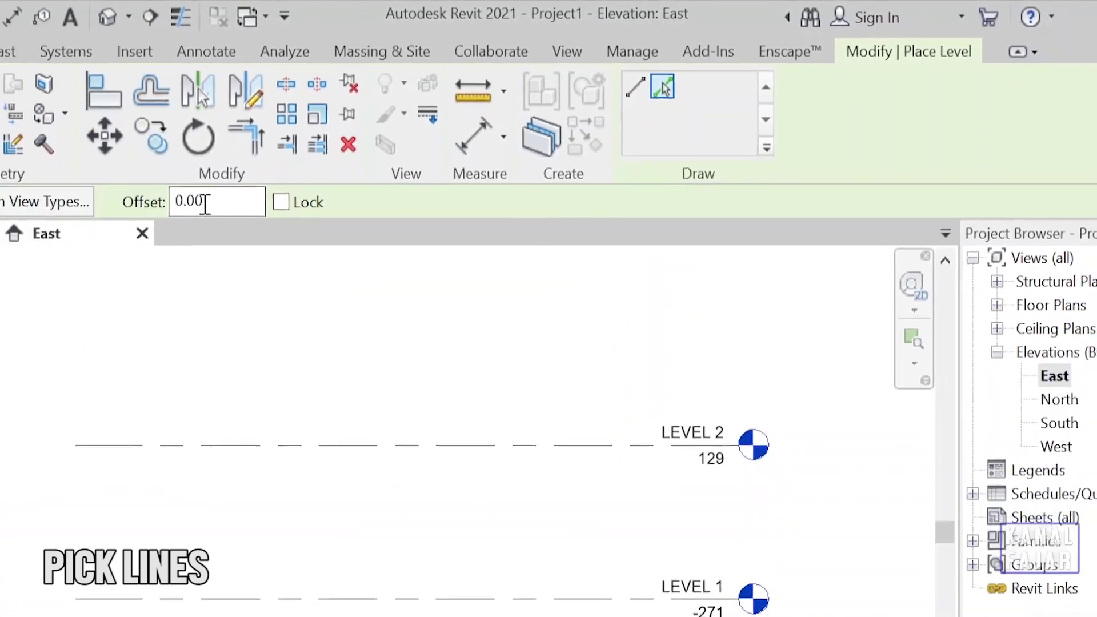
pyautogui.doubleClick(204, 203)
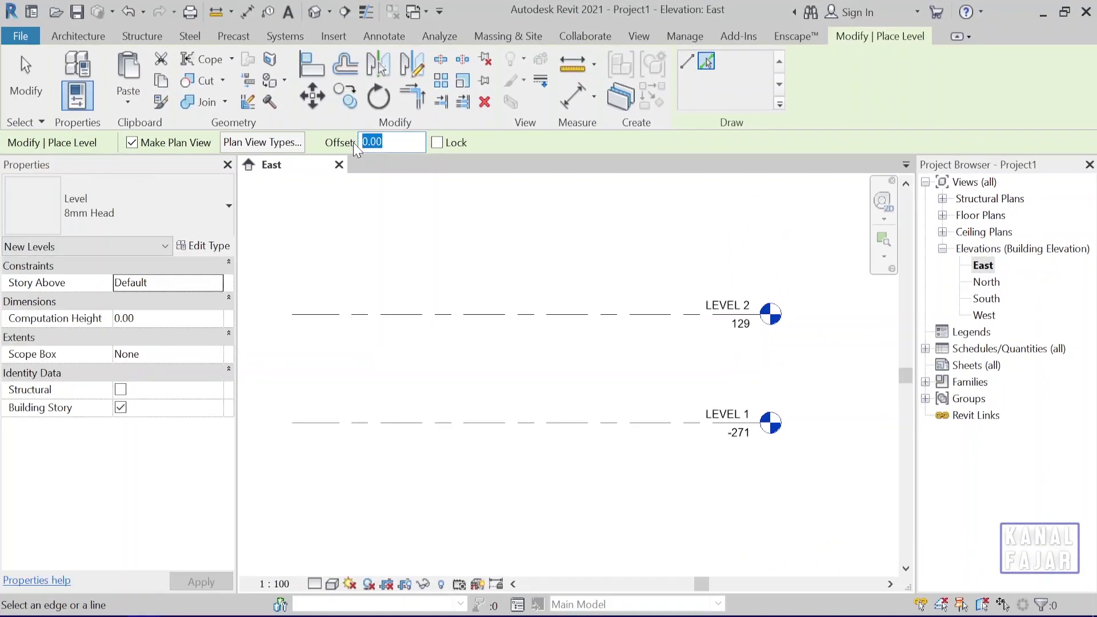
pyautogui.write('500')
pyautogui.press('Return')
pyautogui.moveTo(444, 310); pyautogui.dragTo(454, 338, button='middle')
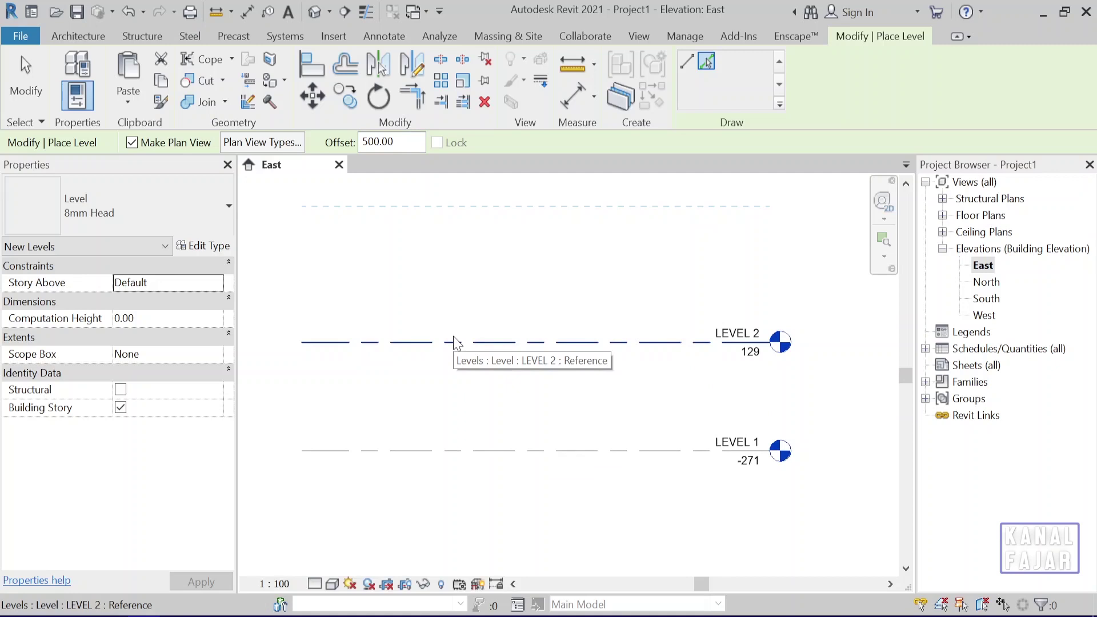
pyautogui.click(455, 341)
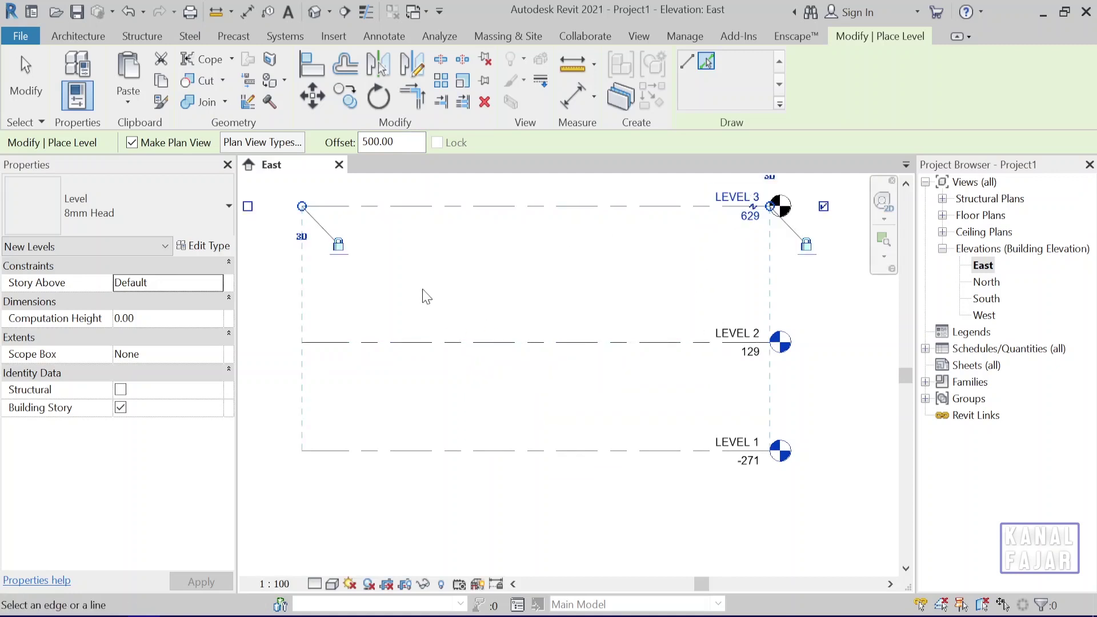
pyautogui.moveTo(424, 306)
pyautogui.mouseDown(button='middle')
pyautogui.moveTo(450, 350)
pyautogui.moveTo(502, 348)
pyautogui.moveTo(493, 393)
pyautogui.mouseUp(button='middle')
pyautogui.scroll(-2, 505, 348)
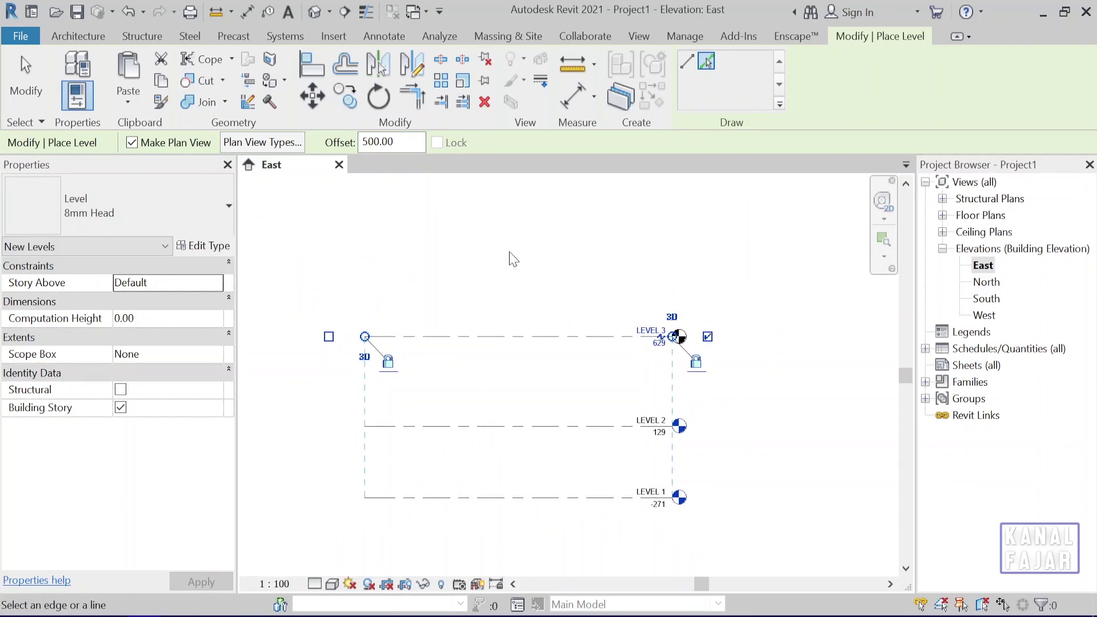
pyautogui.click(437, 256)
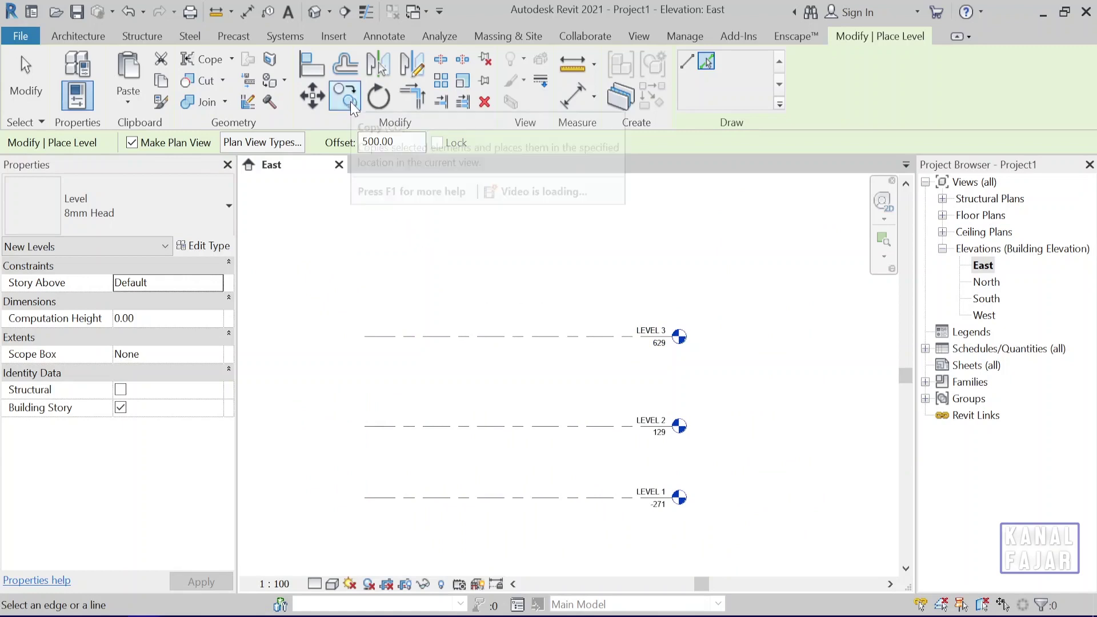
pyautogui.press('Escape')
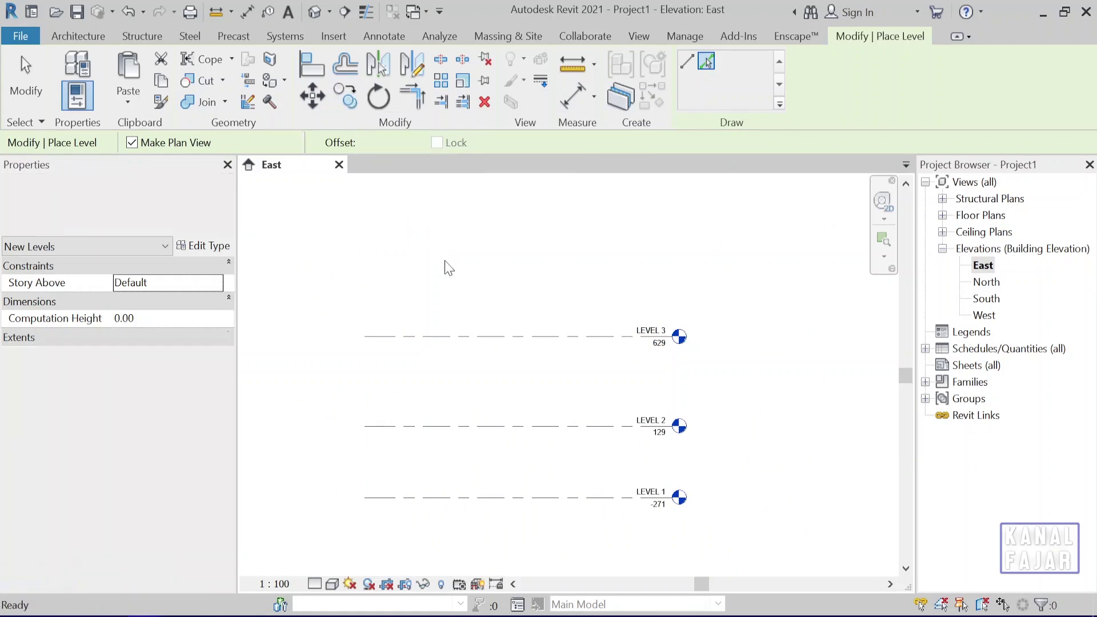
pyautogui.press('Escape')
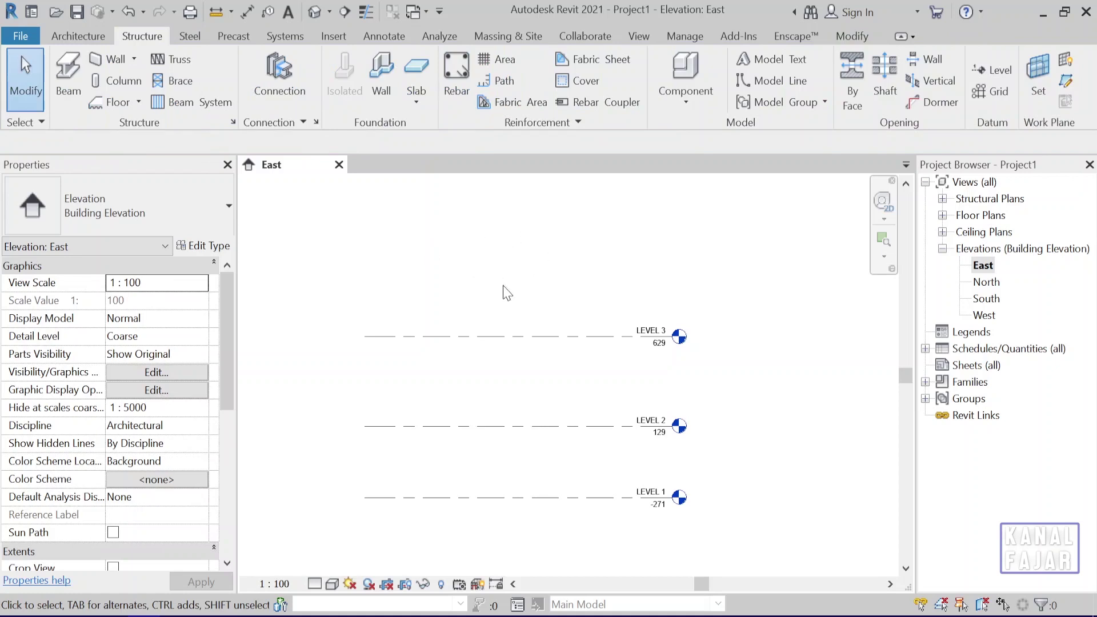
# Step: Copy LEVEL 3 up by 600 to create LEVEL 4 at 1229
pyautogui.click(512, 338)
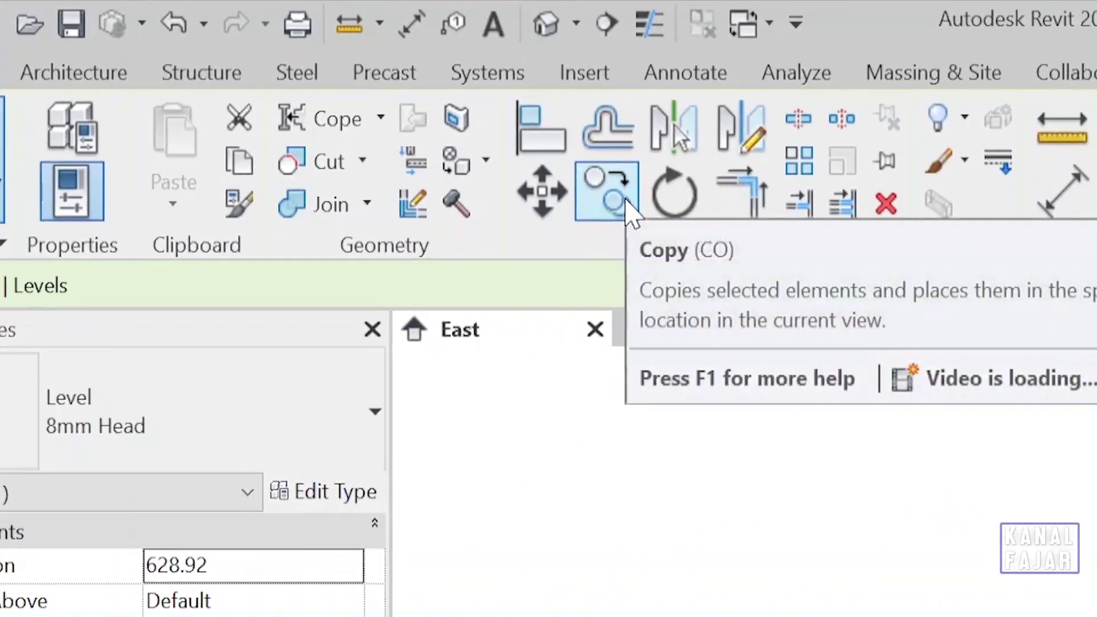
pyautogui.click(617, 201)
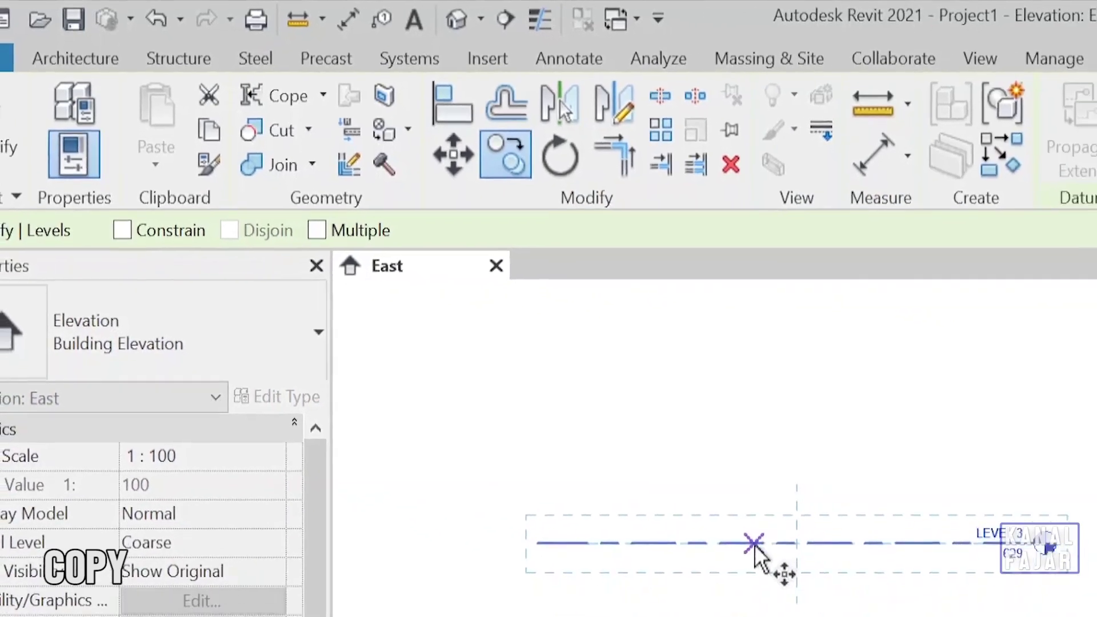
pyautogui.click(499, 337)
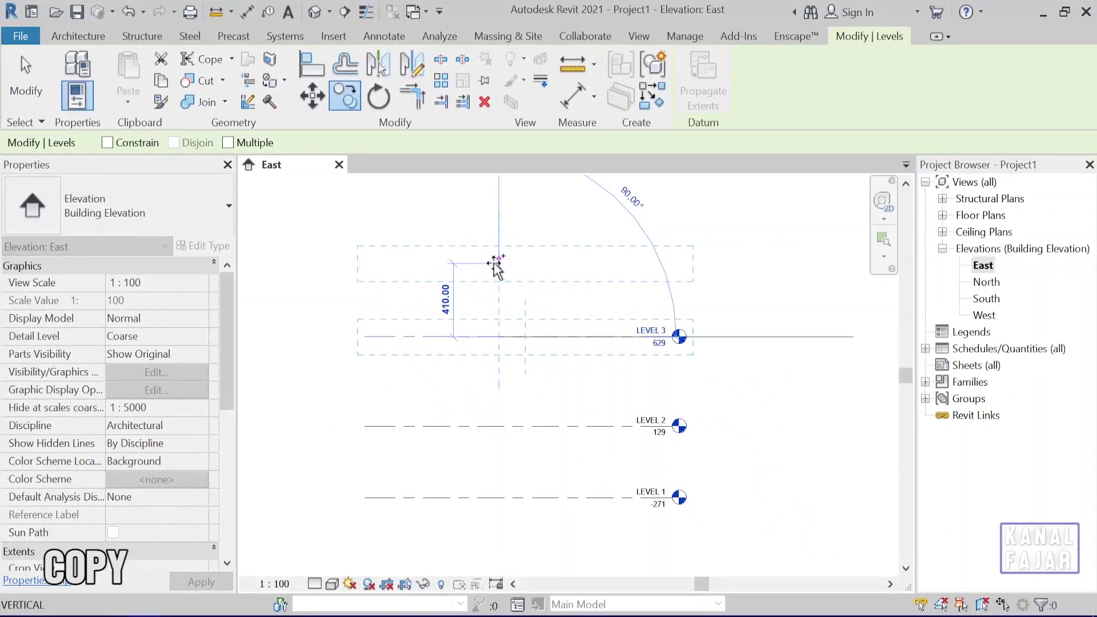
pyautogui.write('600')
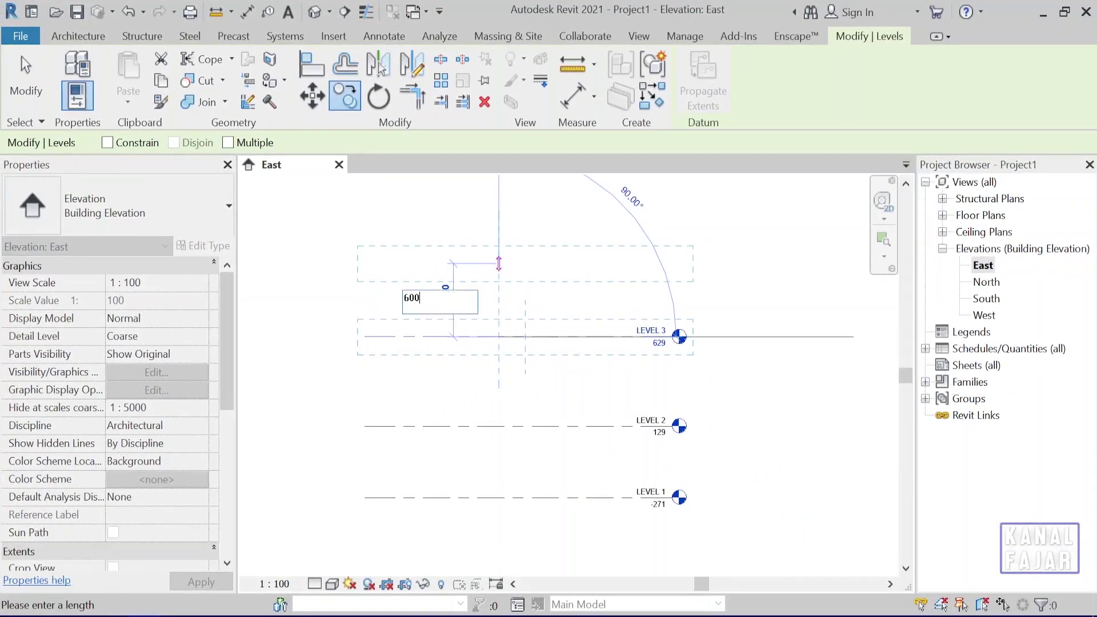
pyautogui.press('Return')
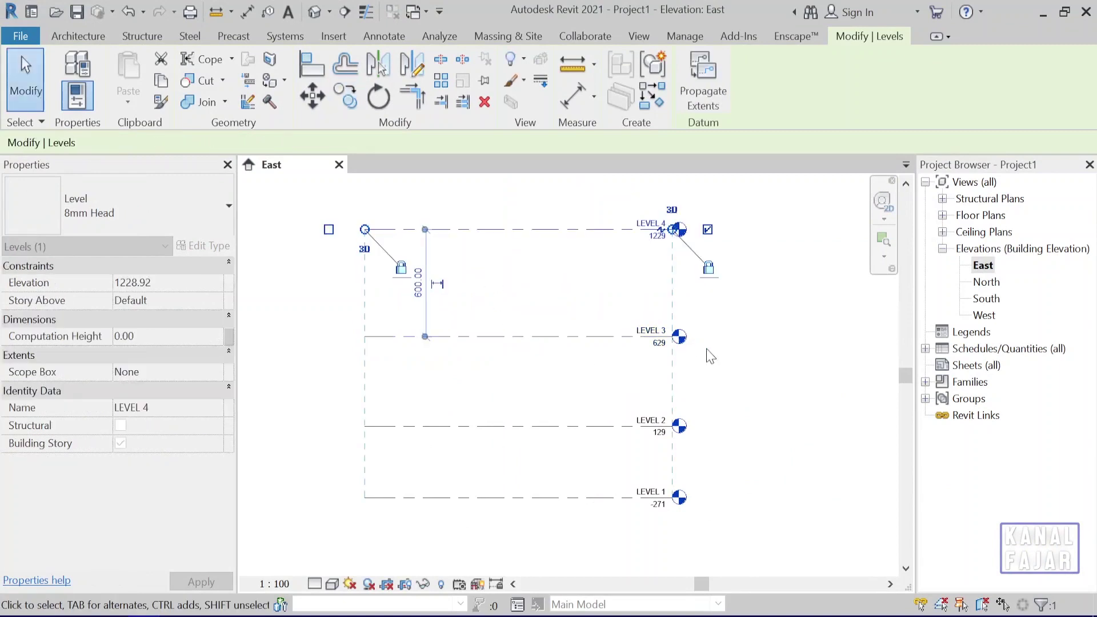
pyautogui.click(710, 356)
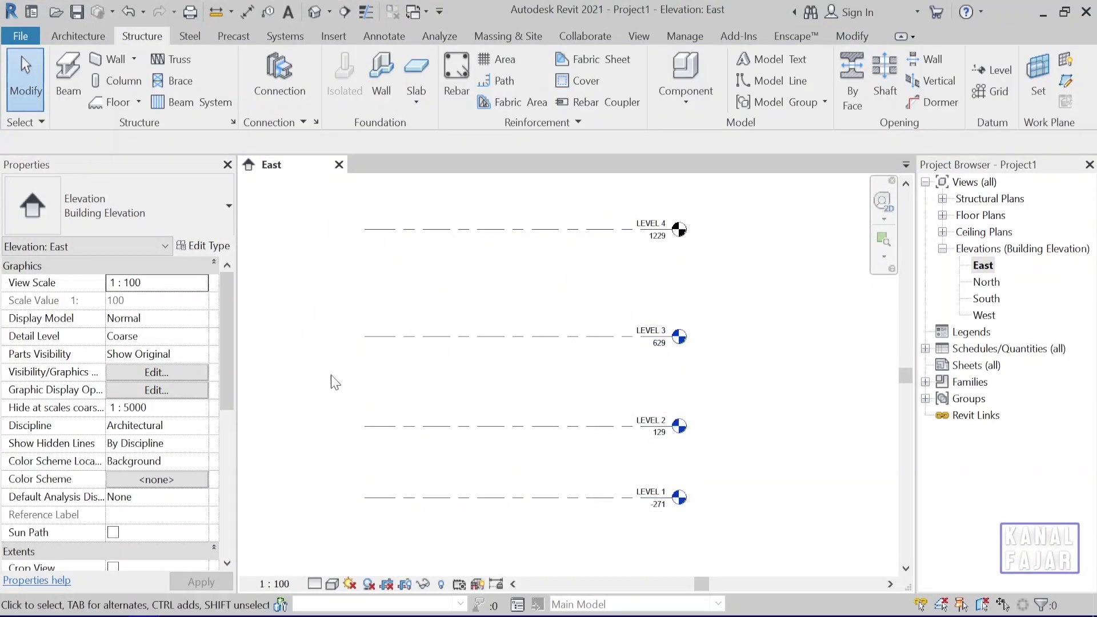
pyautogui.scroll(3, 702, 547)
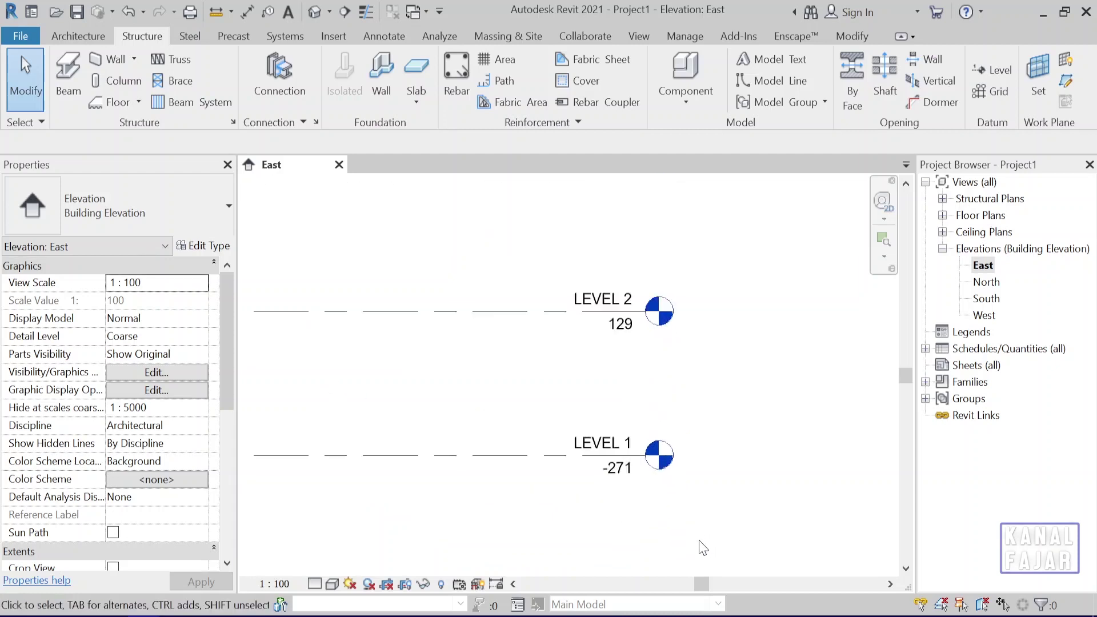
pyautogui.click(611, 460)
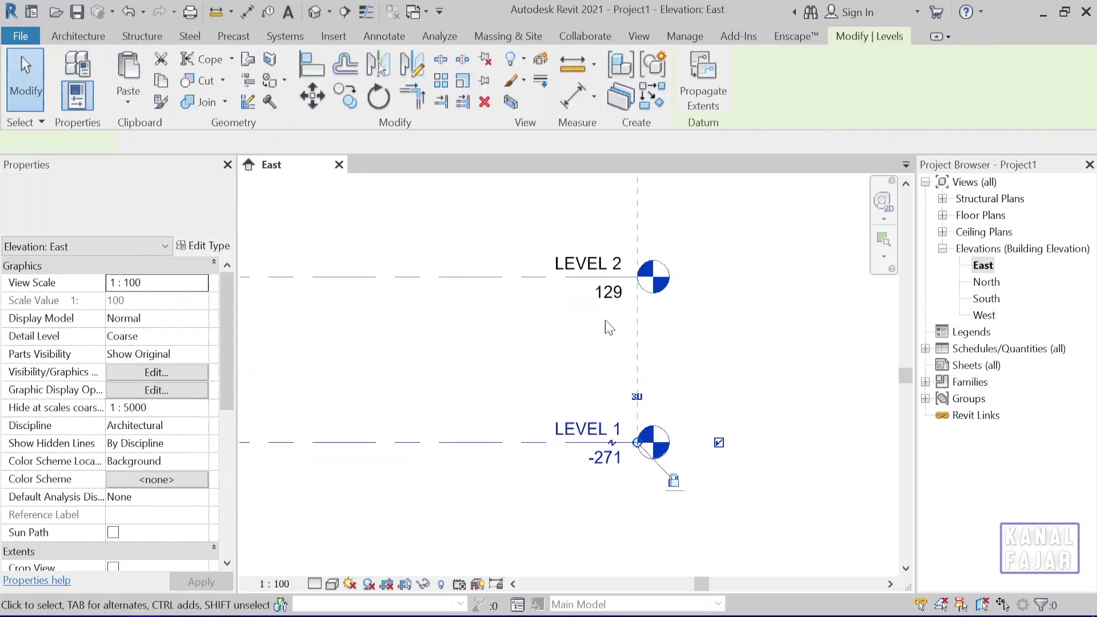
pyautogui.click(607, 305)
pyautogui.moveTo(607, 306); pyautogui.dragTo(610, 457, button='middle')
pyautogui.scroll(-1, 600, 473)
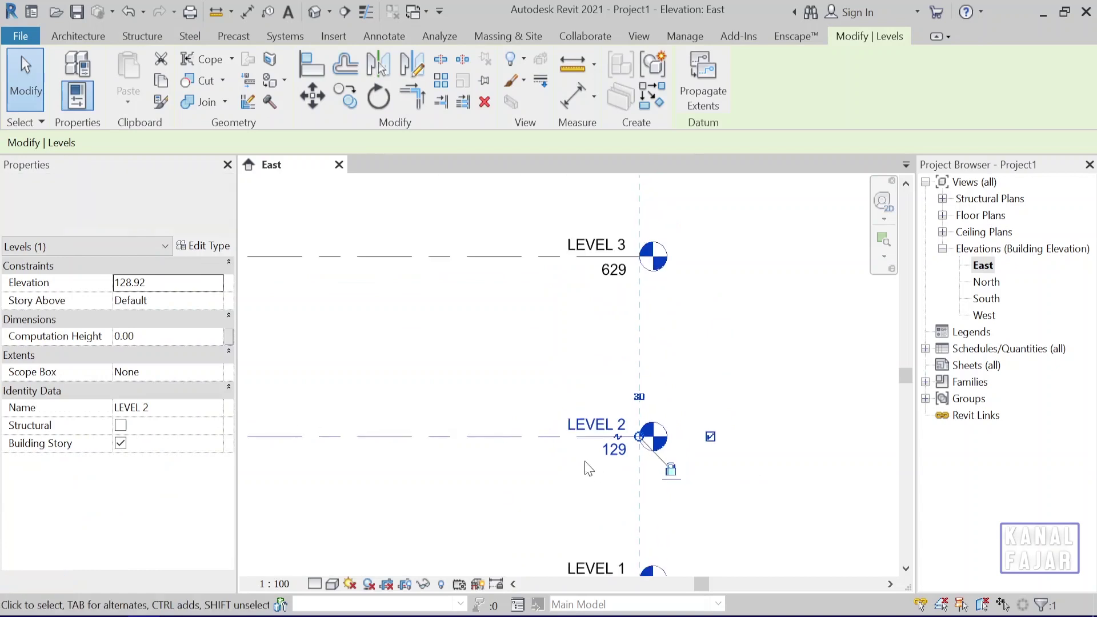
pyautogui.scroll(-3, 552, 466)
pyautogui.moveTo(465, 478); pyautogui.dragTo(509, 465, button='middle')
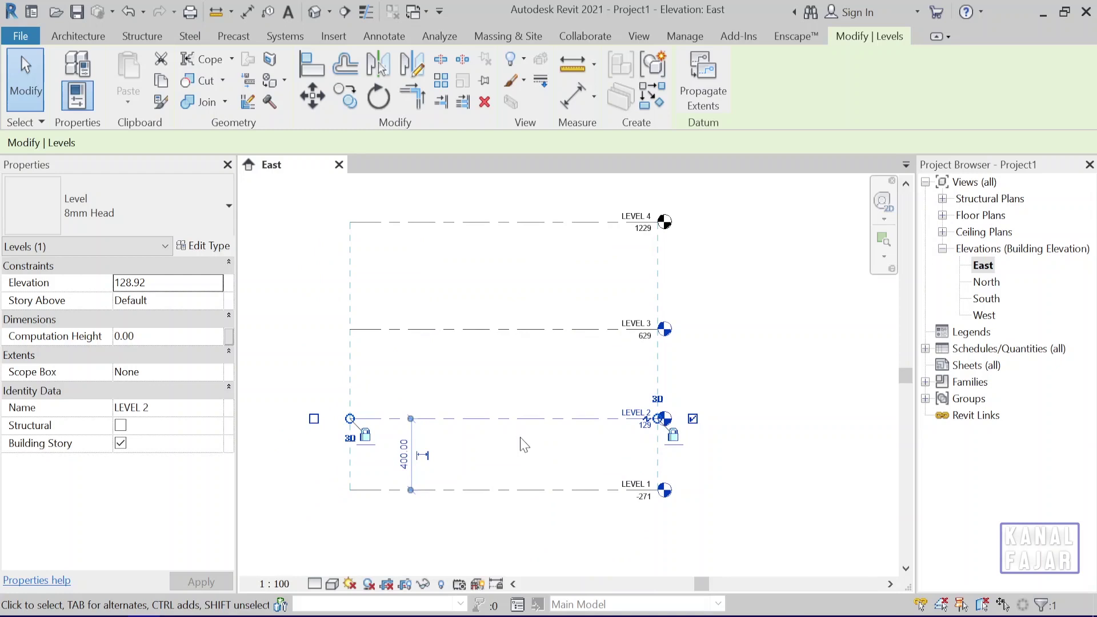
pyautogui.click(775, 372)
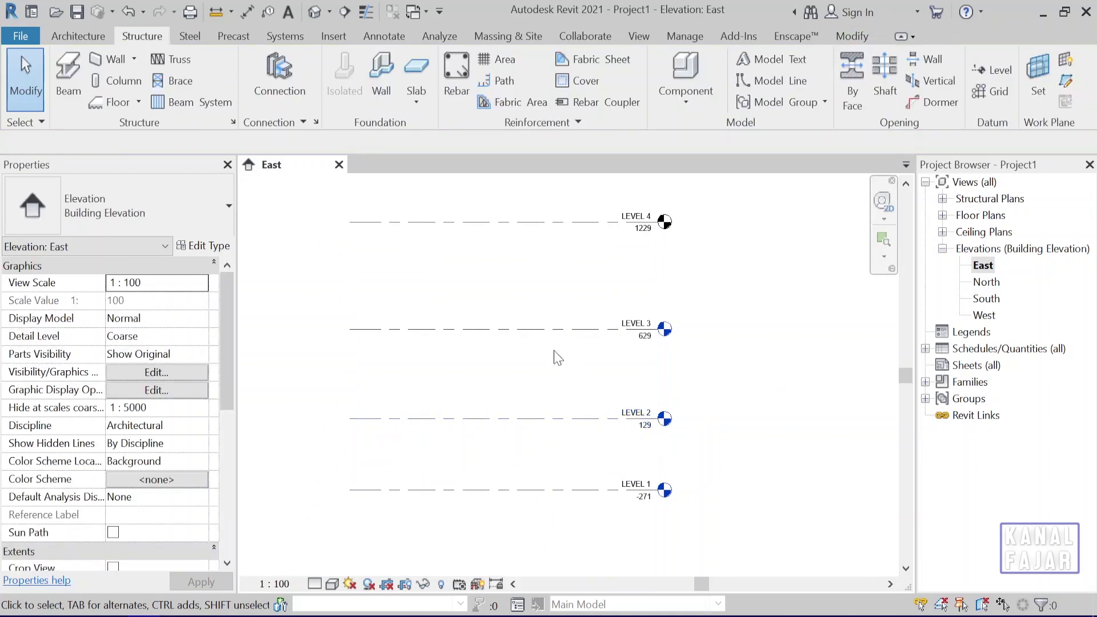
# Step: Move LEVEL 1 up by 271, from -271 to elevation 0
pyautogui.click(409, 490)
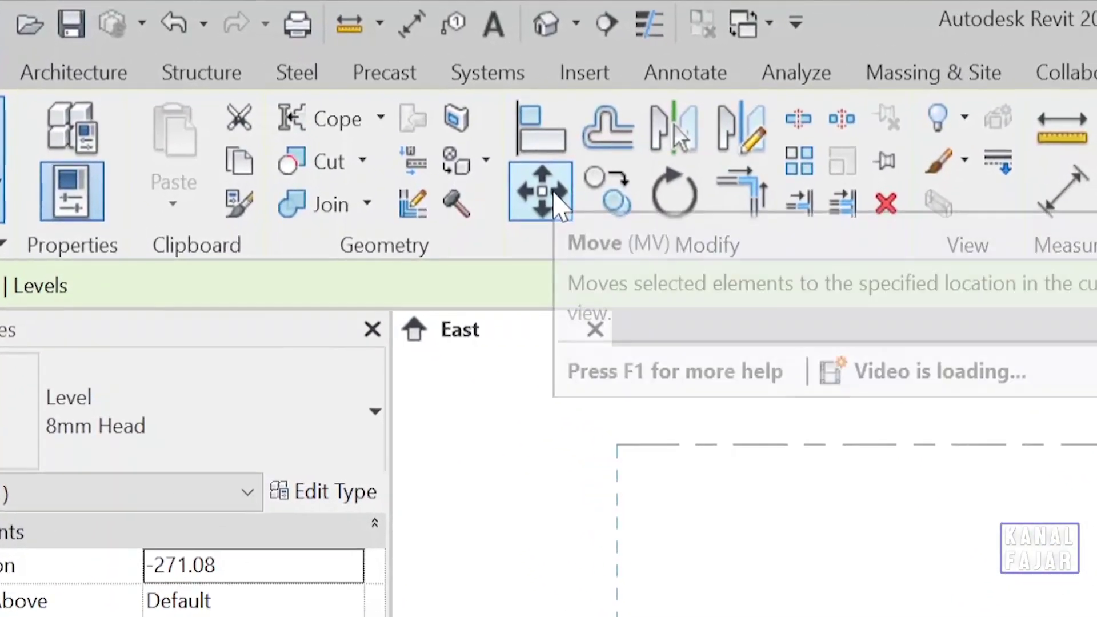
pyautogui.click(553, 192)
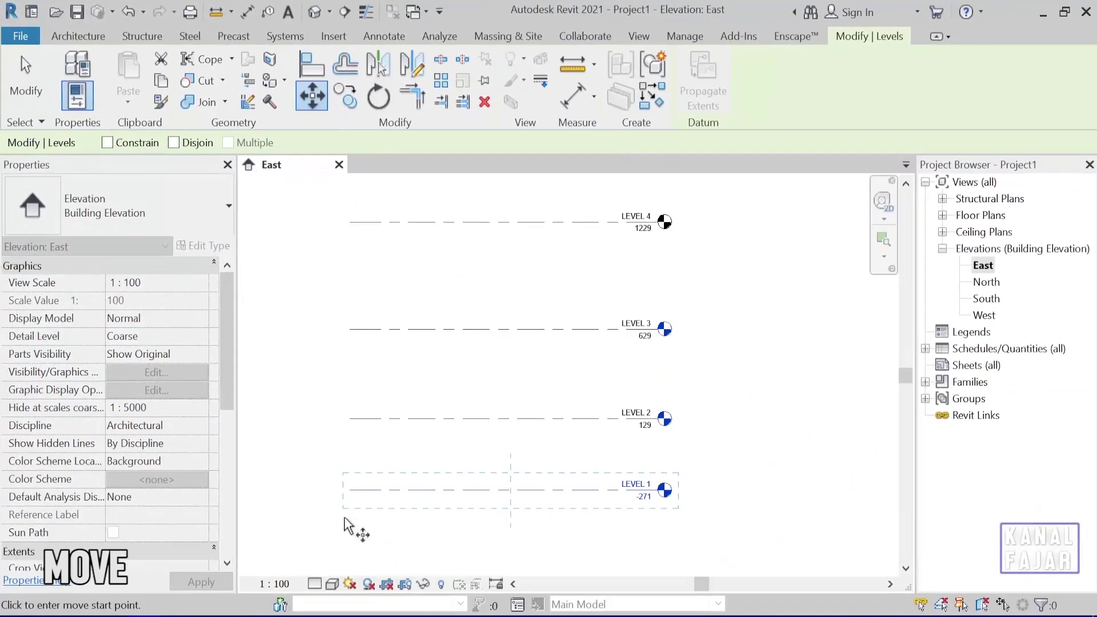
pyautogui.scroll(2, 417, 545)
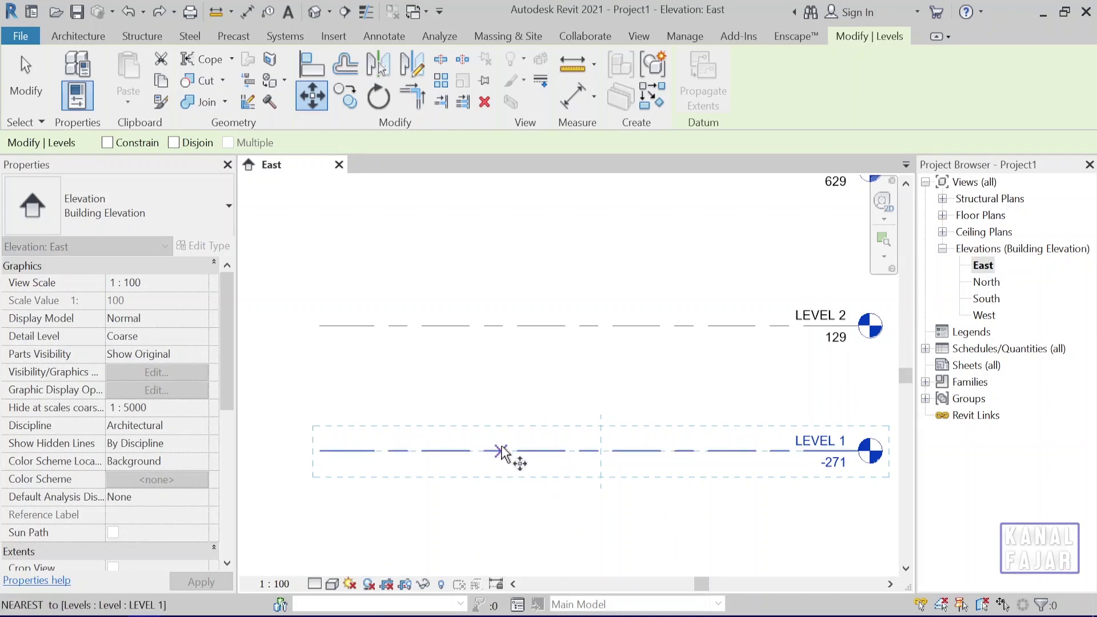
pyautogui.click(502, 450)
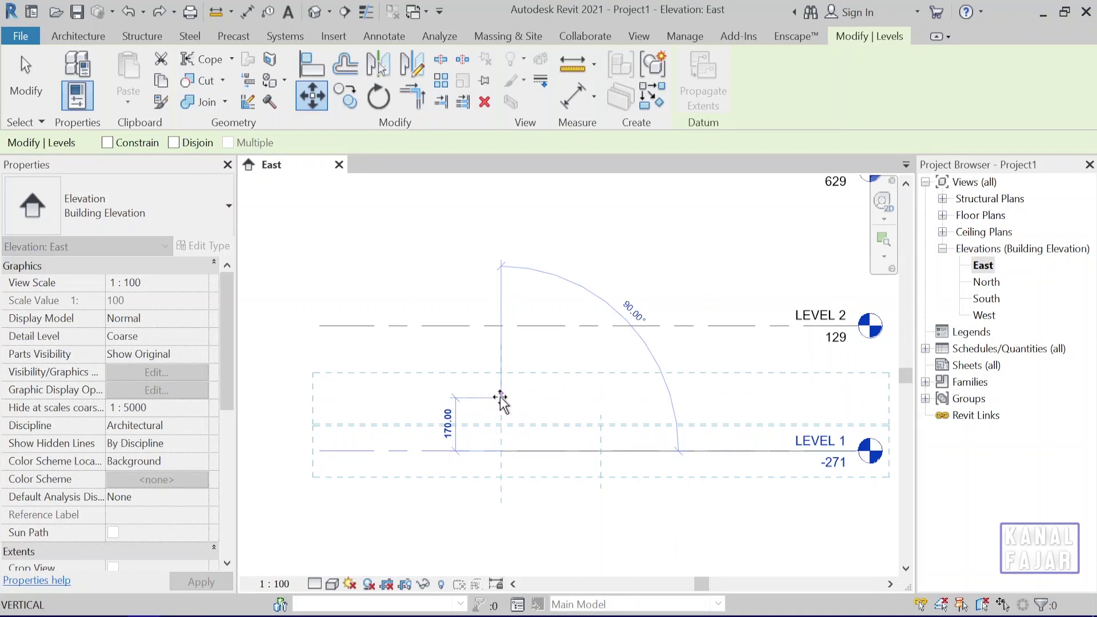
pyautogui.write('2')
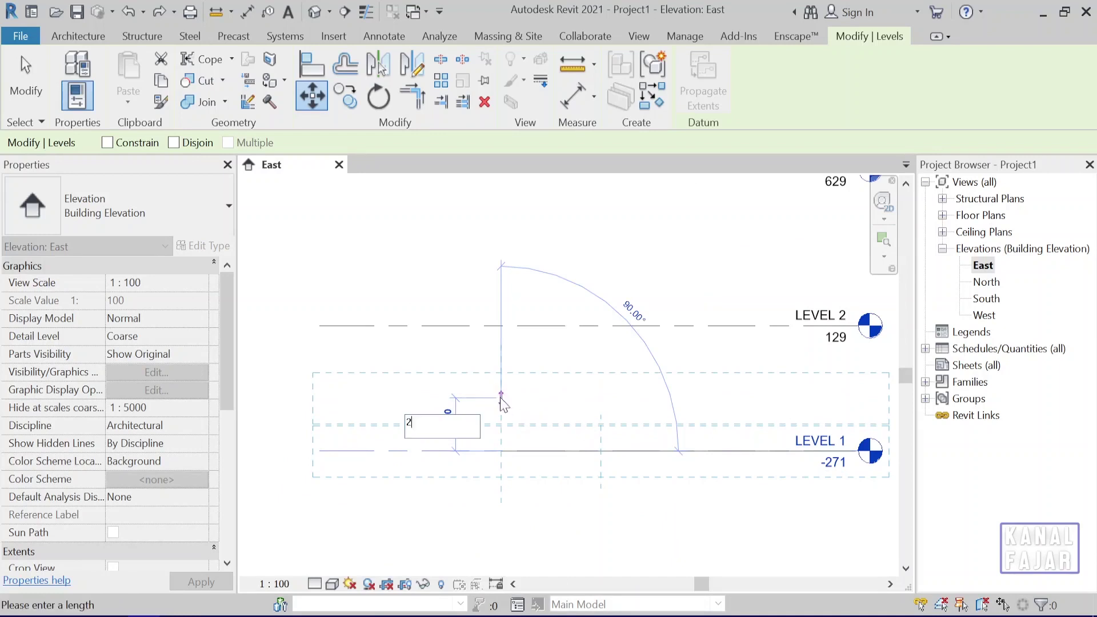
pyautogui.write('71')
pyautogui.press('Return')
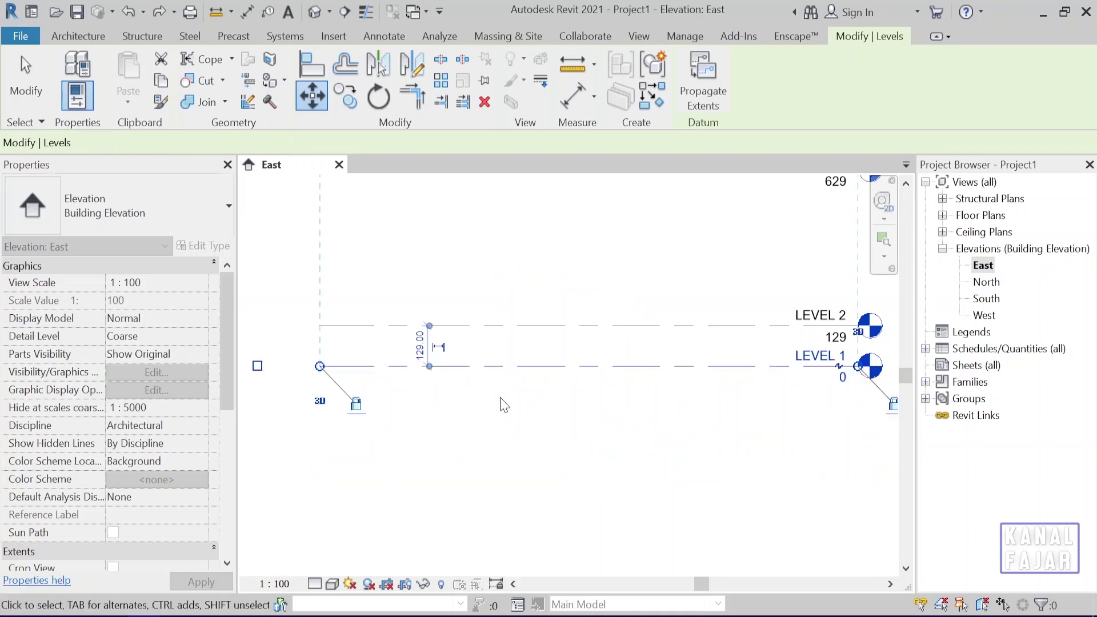
pyautogui.click(577, 425)
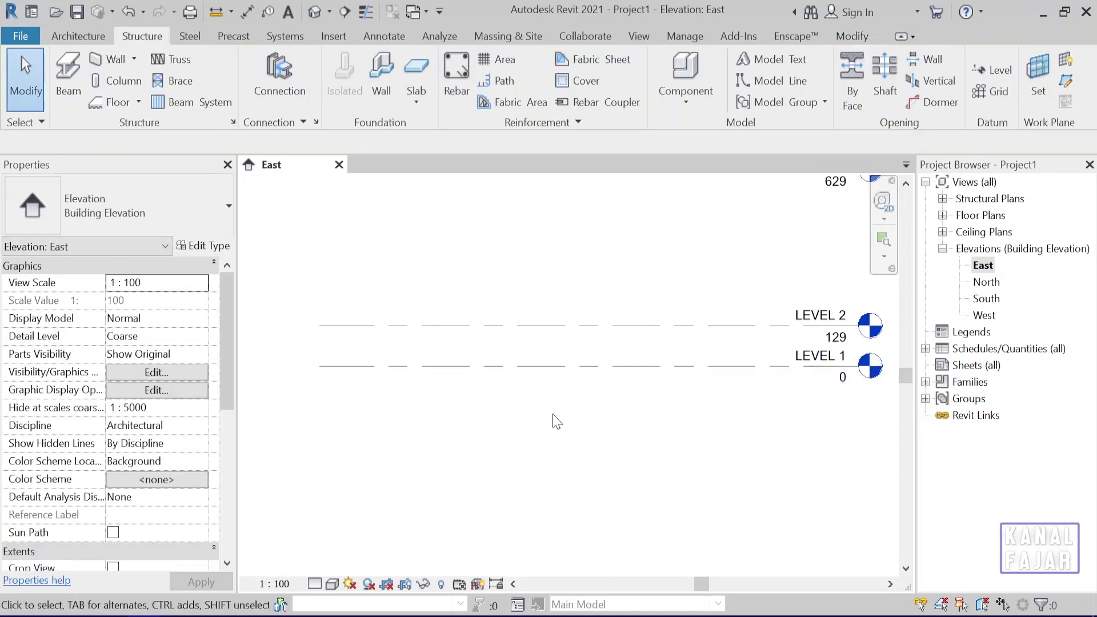
# Step: Frame LEVEL 1 to LEVEL 3, then select LEVEL 2 to reveal its 129 and 500 spacings
pyautogui.scroll(-1, 672, 489)
pyautogui.moveTo(673, 490); pyautogui.dragTo(631, 497, button='middle')
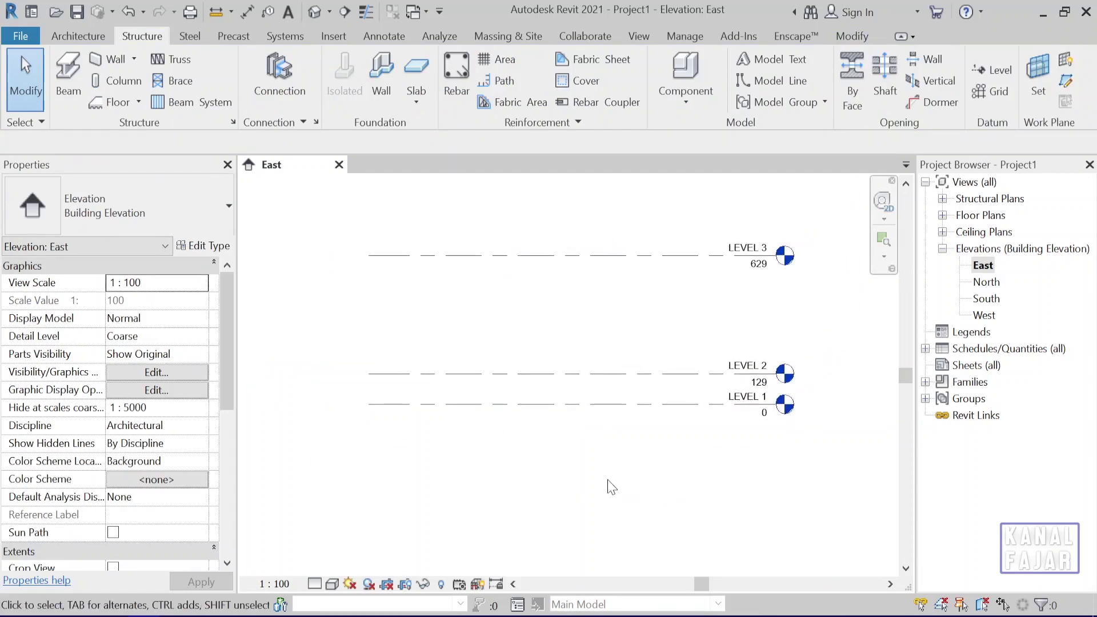
pyautogui.scroll(2, 451, 454)
pyautogui.scroll(-1, 673, 449)
pyautogui.moveTo(673, 449); pyautogui.dragTo(581, 464, button='middle')
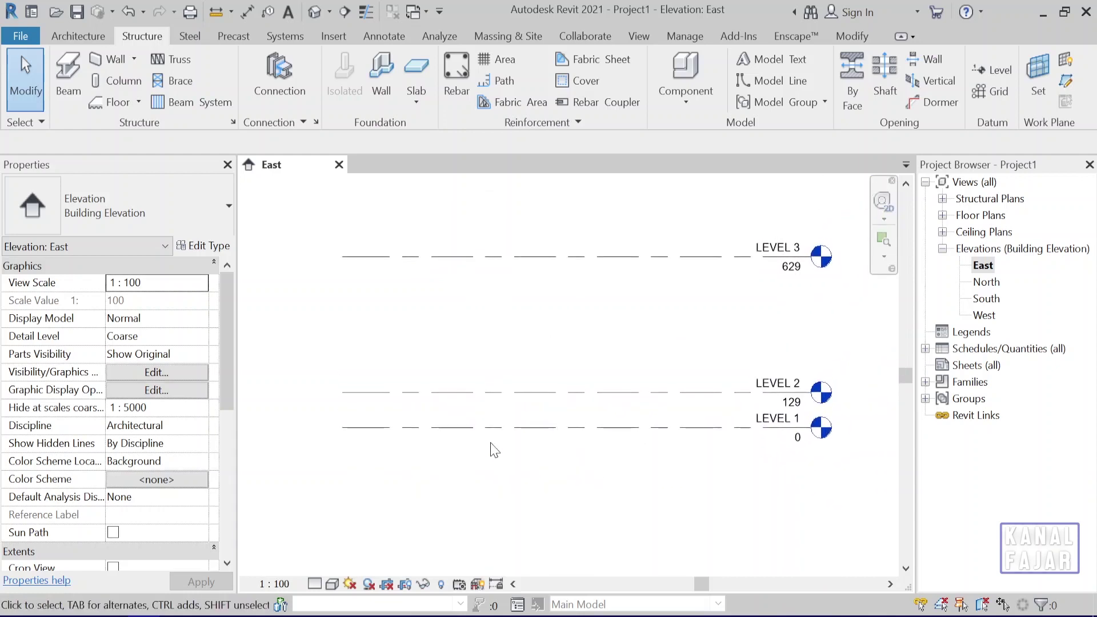
pyautogui.click(488, 401)
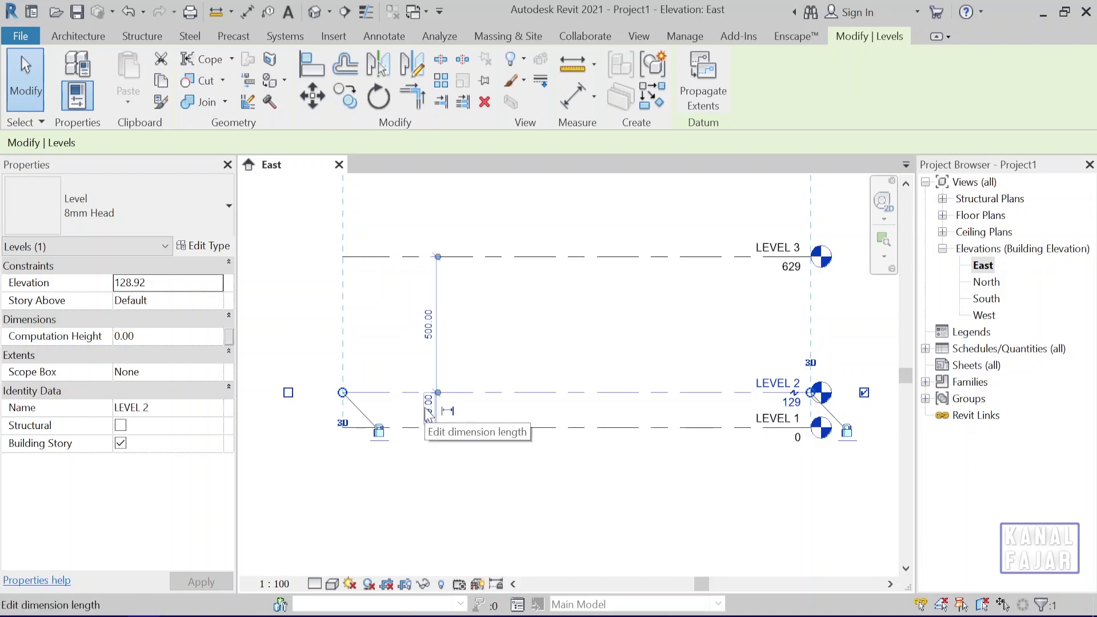
# Step: Change LEVEL 2's 129 spacing above LEVEL 1 to 300, placing it at elevation 300
pyautogui.click(428, 413)
pyautogui.press('Escape')
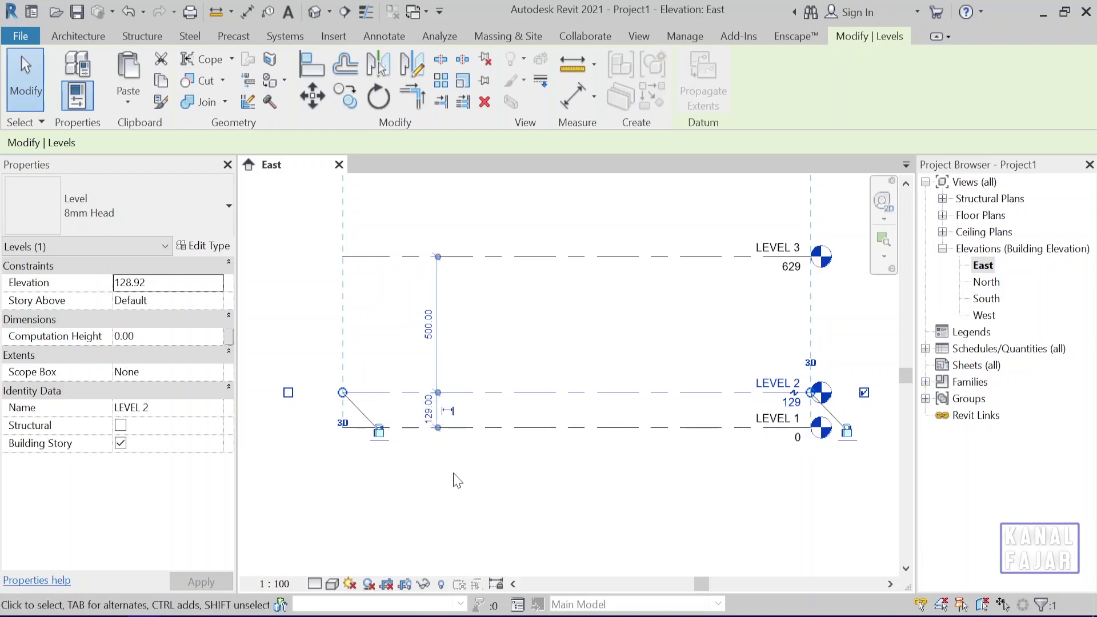
pyautogui.press('Escape')
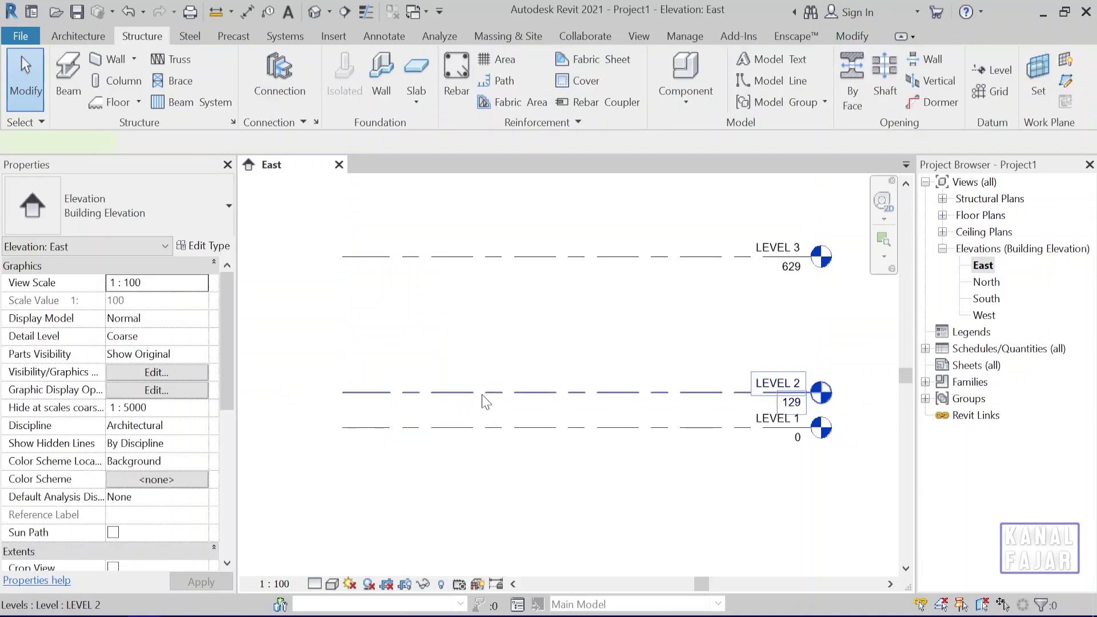
pyautogui.click(488, 391)
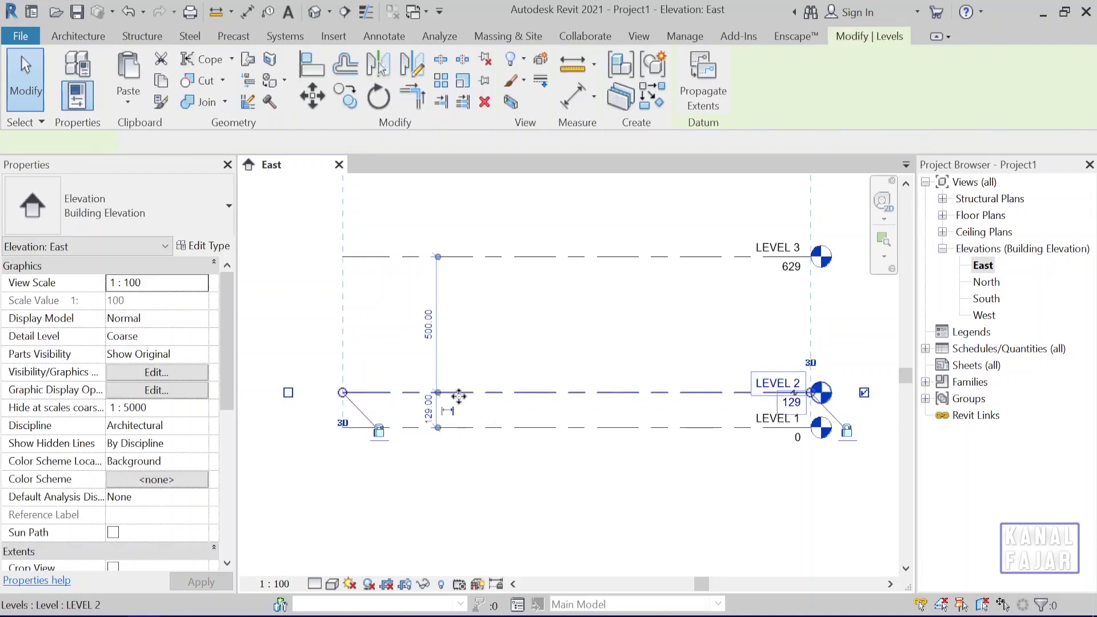
pyautogui.click(430, 412)
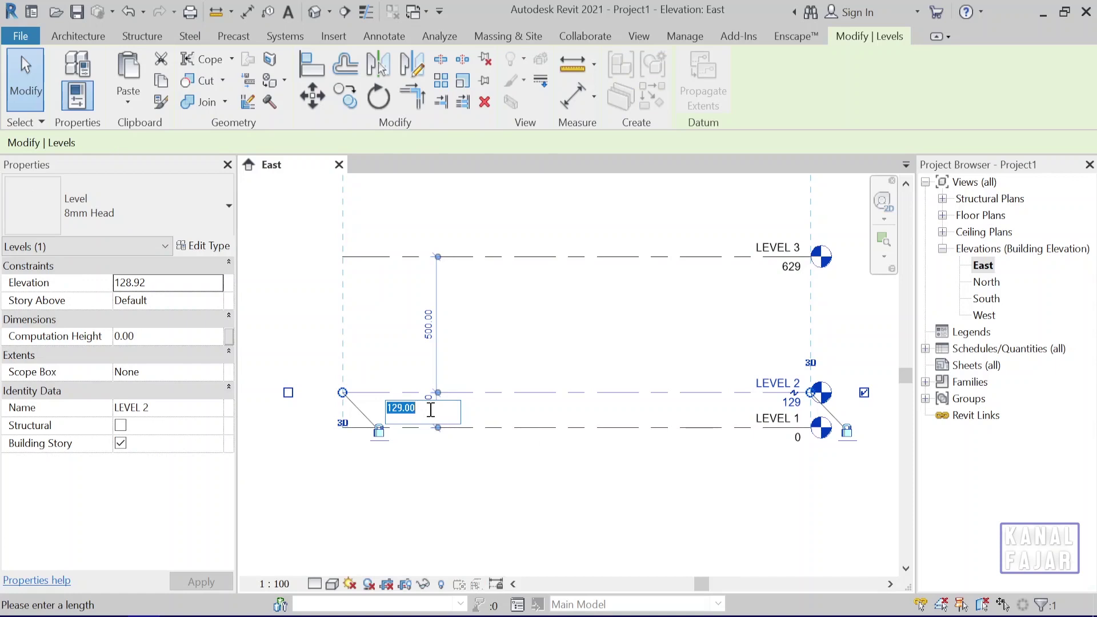
pyautogui.write('3')
pyautogui.press('Return')
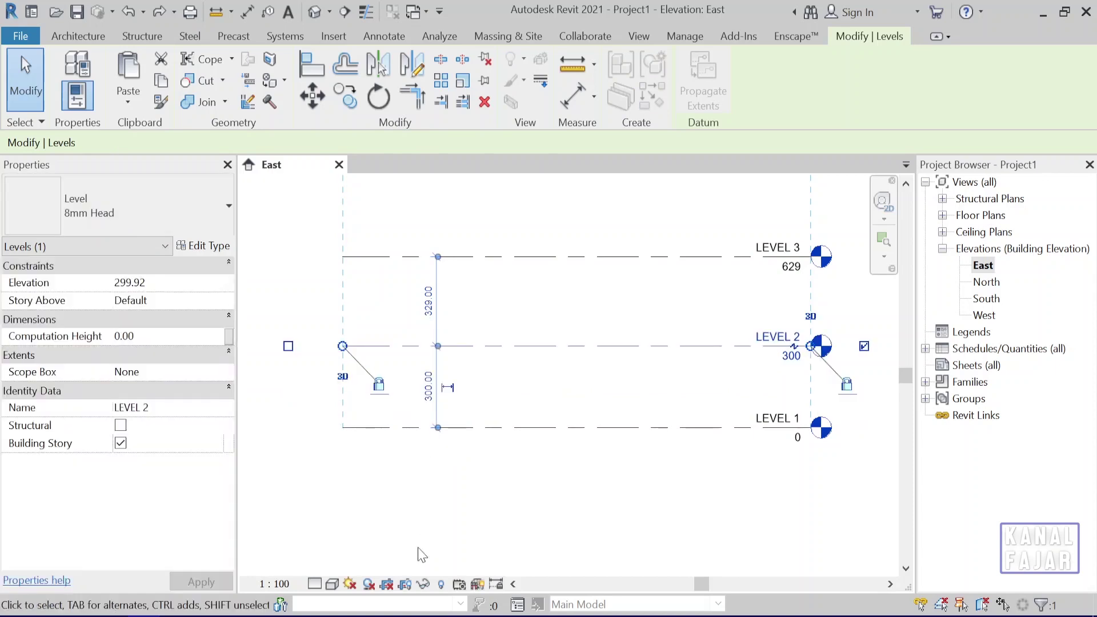
pyautogui.press('Escape')
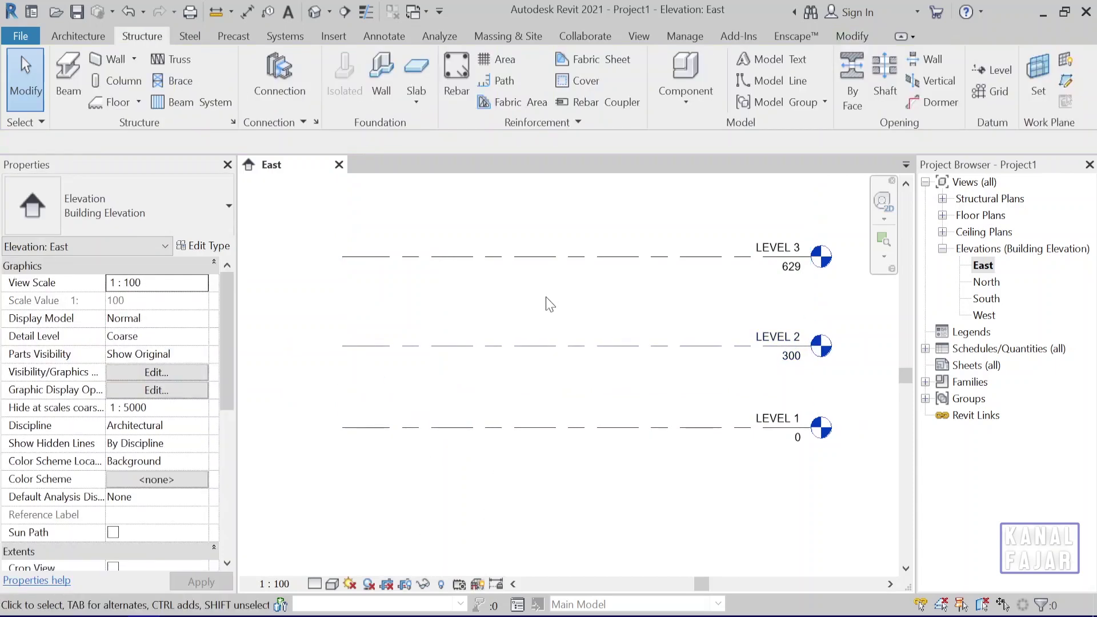
pyautogui.moveTo(656, 376); pyautogui.dragTo(632, 424, button='middle')
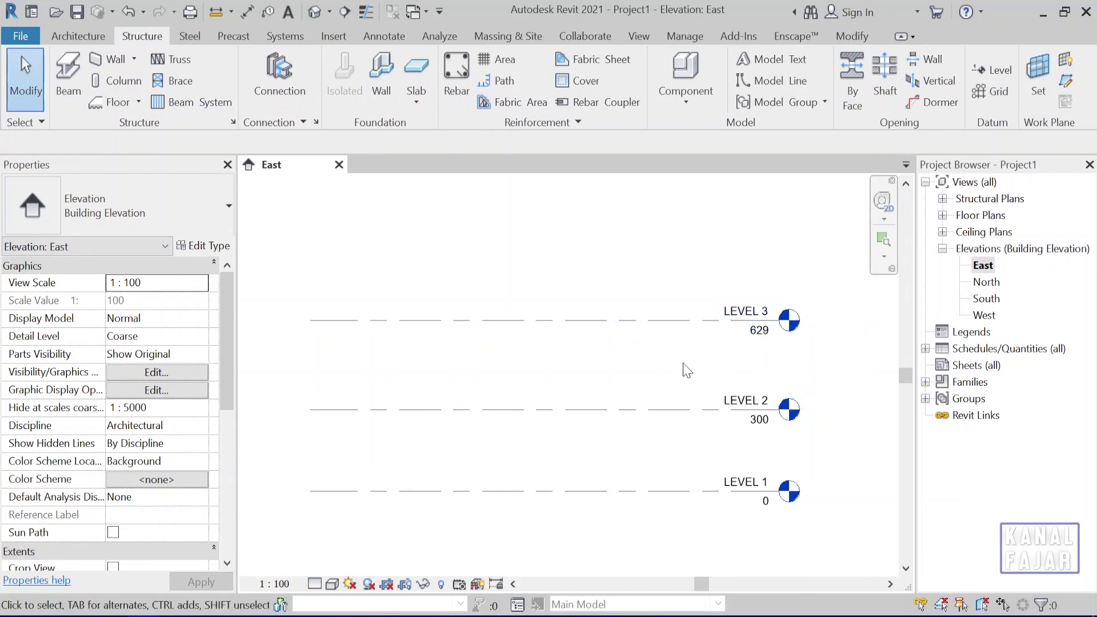
# Step: Set LEVEL 3's elevation to 700
pyautogui.click(657, 321)
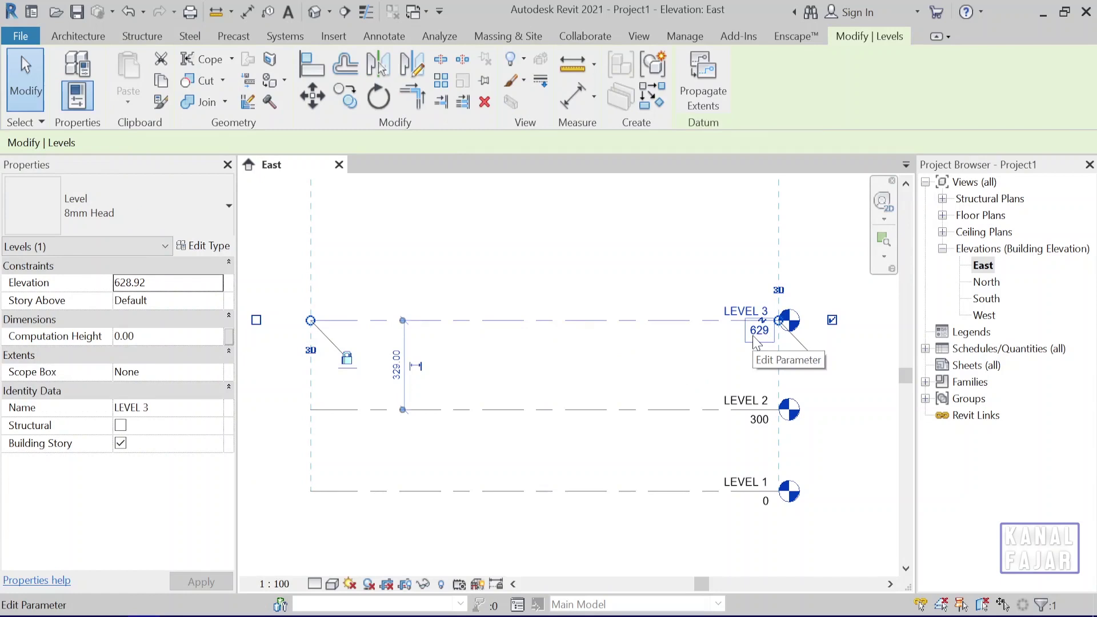
pyautogui.click(757, 331)
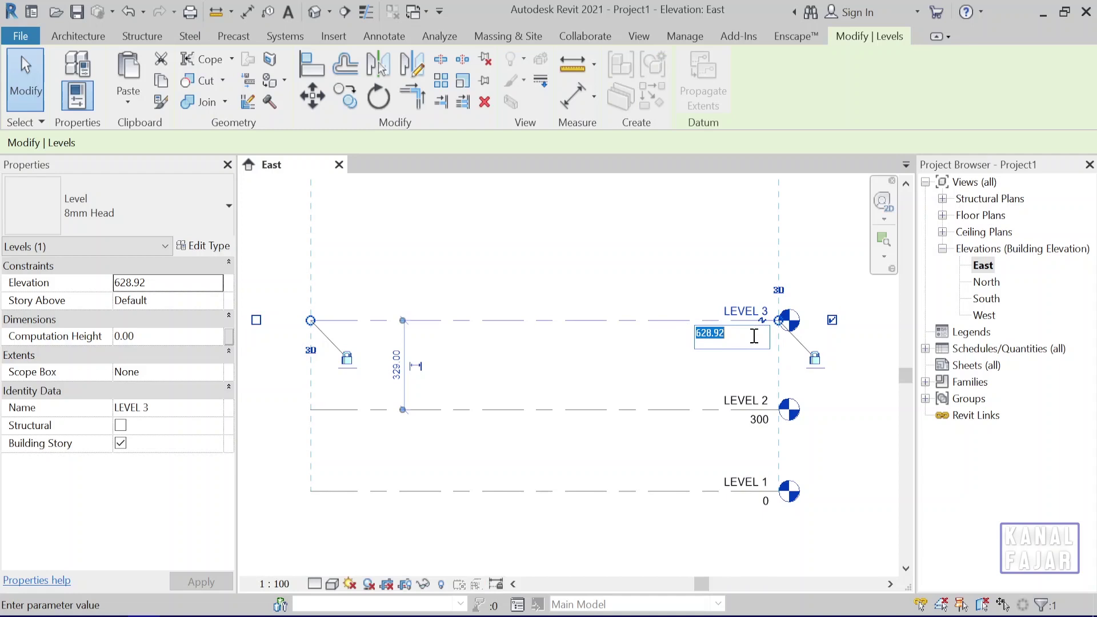
pyautogui.write('700')
pyautogui.press('Return')
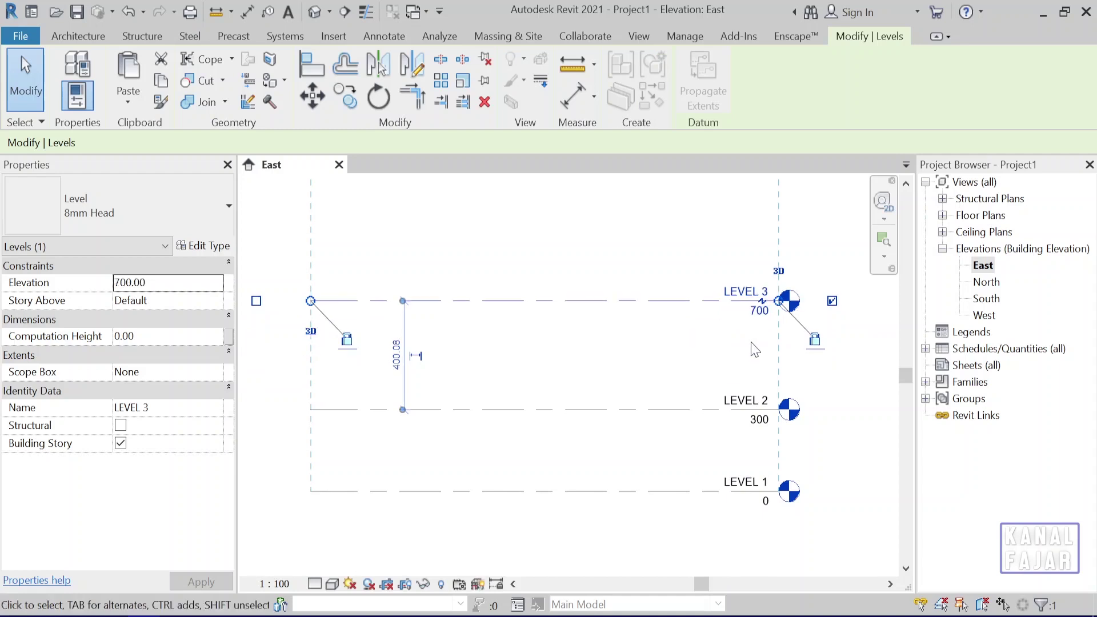
# Step: Set LEVEL 4's elevation to 1200, then deselect and zoom out
pyautogui.moveTo(724, 297); pyautogui.dragTo(723, 372, button='middle')
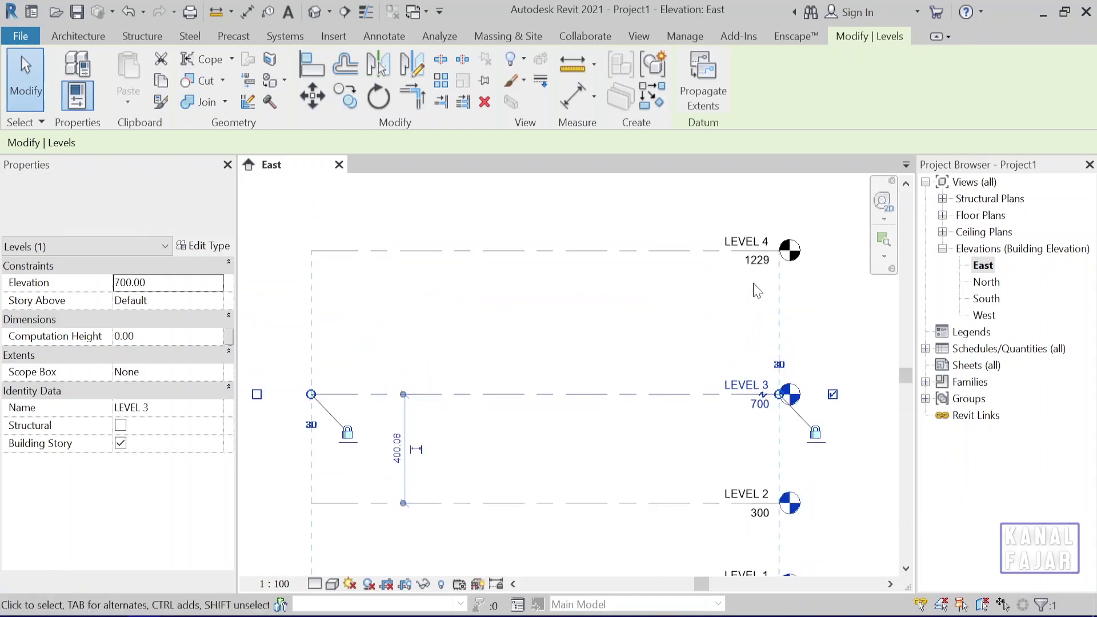
pyautogui.click(757, 260)
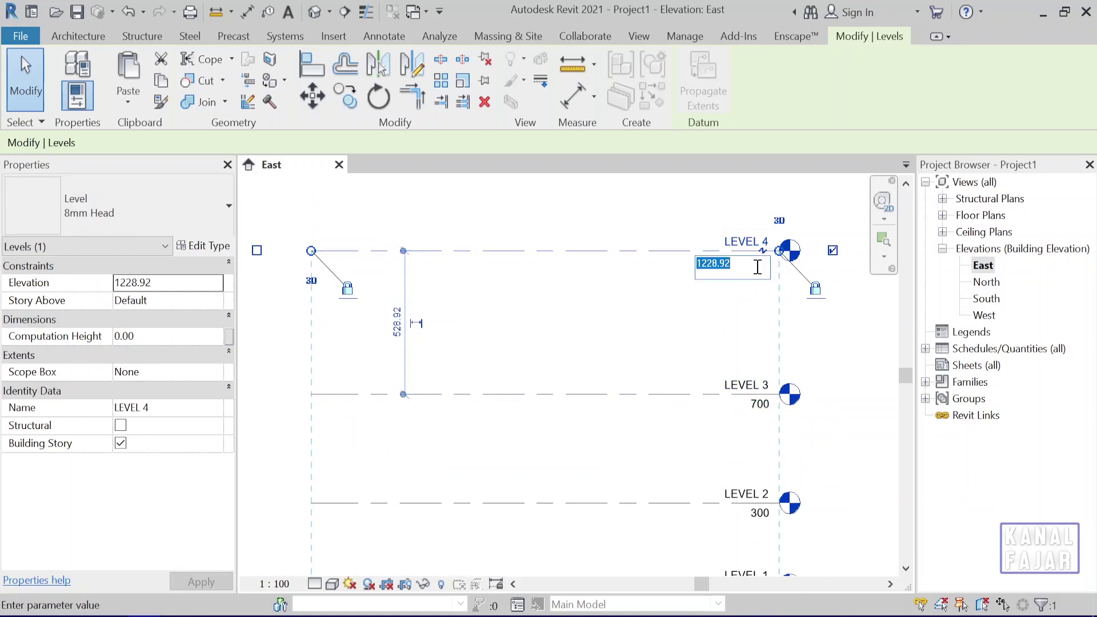
pyautogui.write('1200')
pyautogui.press('Return')
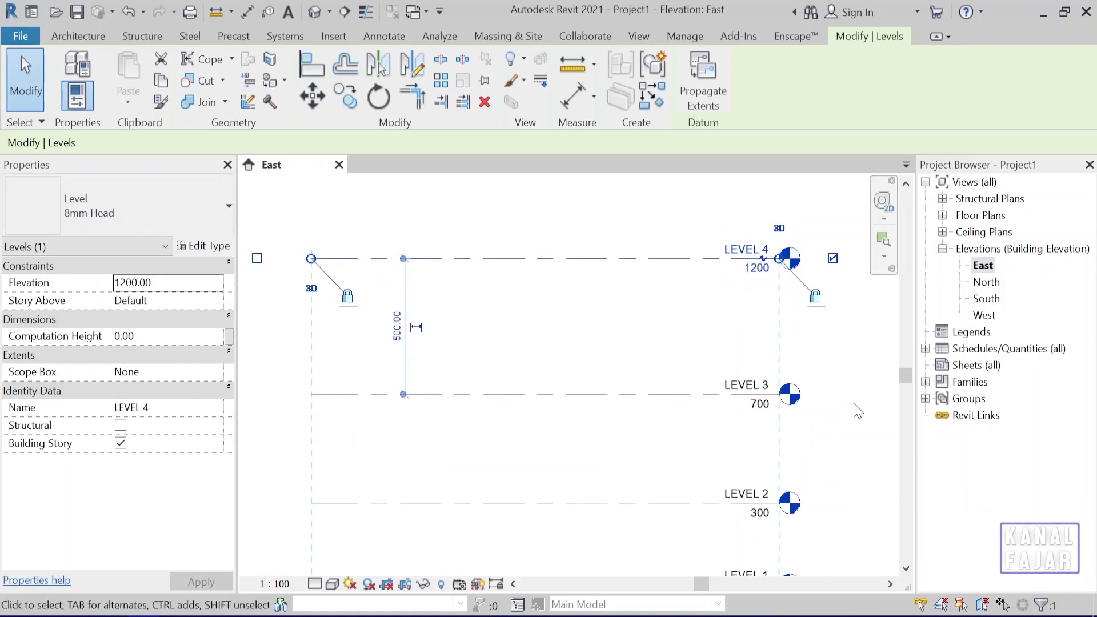
pyautogui.click(857, 410)
pyautogui.scroll(-1, 857, 434)
pyautogui.scroll(-1, 843, 433)
# Step: Drag LEVEL 4's left end grip leftward, lengthening all four level lines together
pyautogui.moveTo(839, 433); pyautogui.dragTo(805, 405, button='middle')
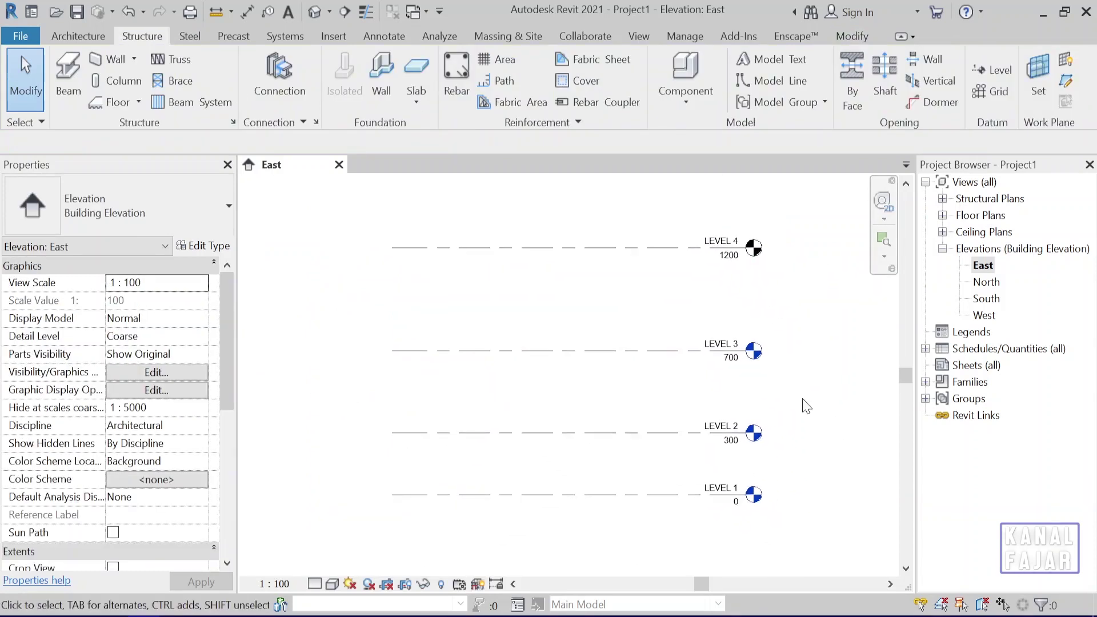
pyautogui.click(523, 251)
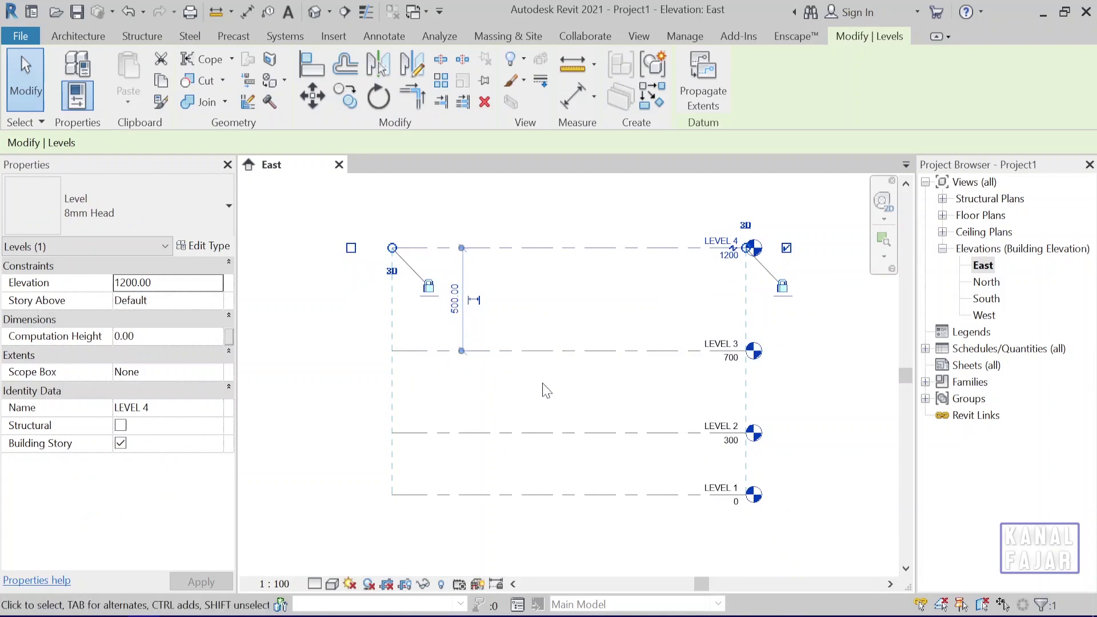
pyautogui.moveTo(547, 391); pyautogui.dragTo(630, 410, button='middle')
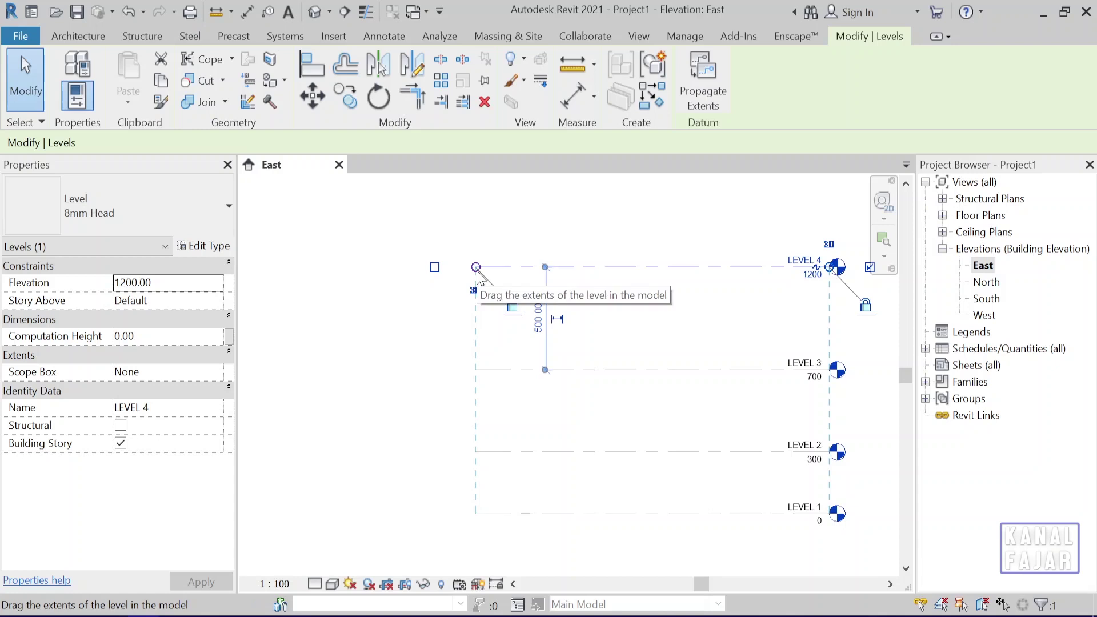
pyautogui.moveTo(476, 268); pyautogui.dragTo(359, 267)
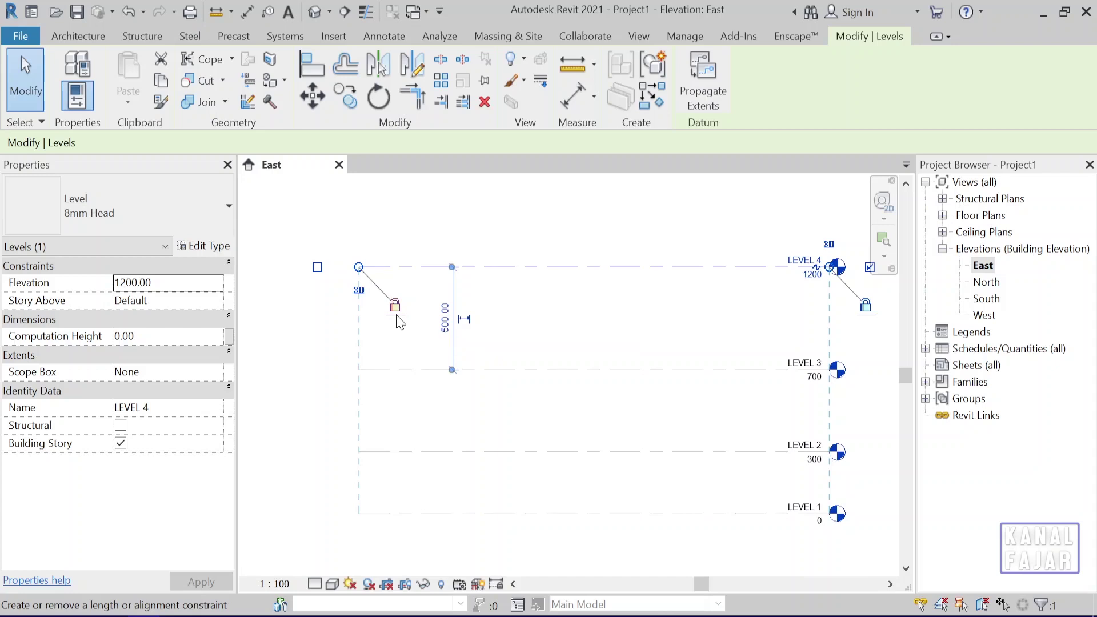
# Step: Unlock LEVEL 4's left end, shorten it, then drag it back in line with the others
pyautogui.click(397, 316)
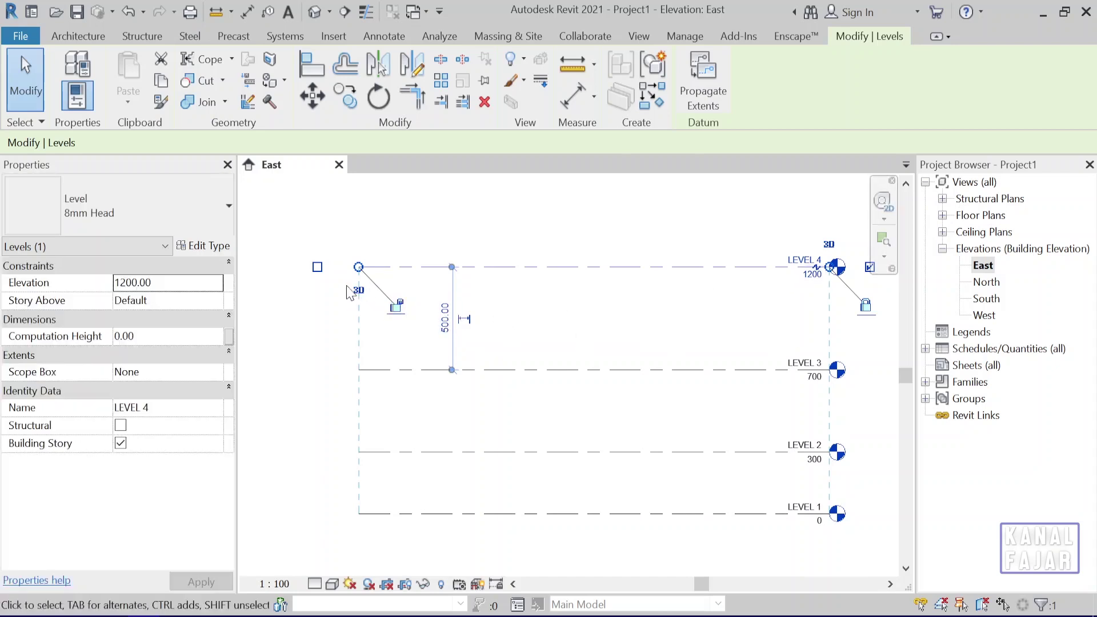
pyautogui.moveTo(359, 267); pyautogui.dragTo(512, 267)
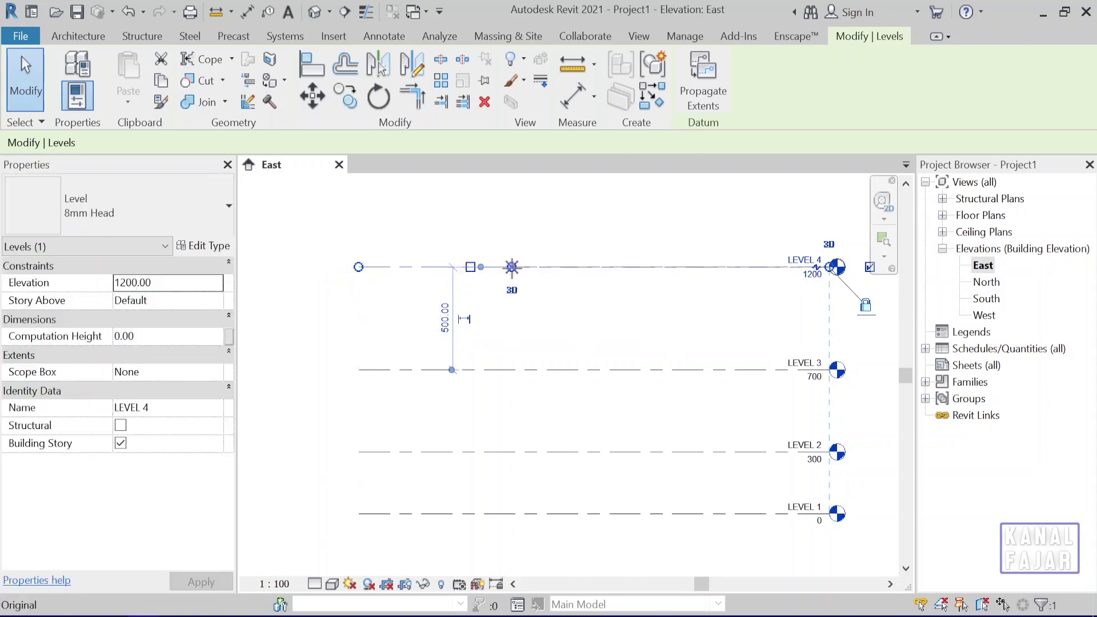
pyautogui.click(573, 206)
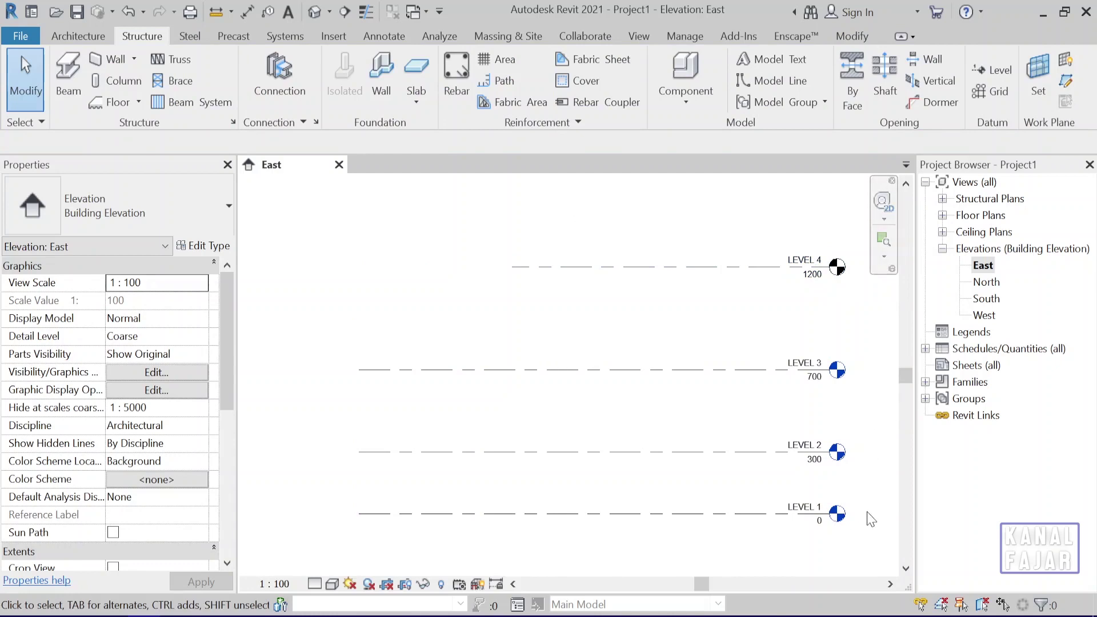
pyautogui.click(547, 269)
pyautogui.moveTo(512, 267); pyautogui.dragTo(359, 267)
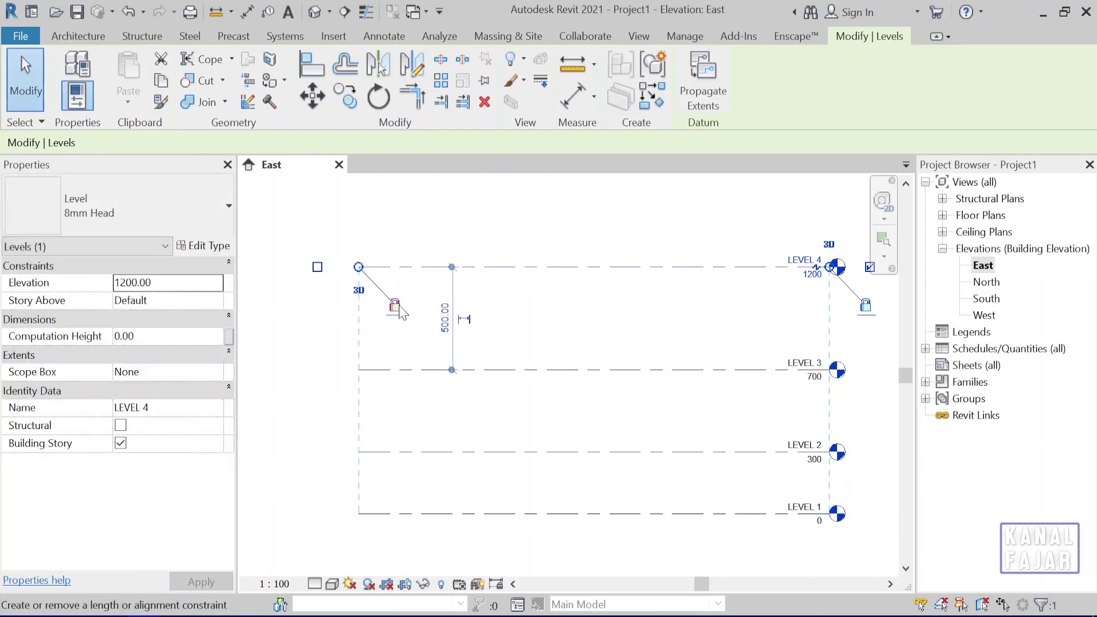
pyautogui.click(662, 303)
pyautogui.scroll(-1, 662, 303)
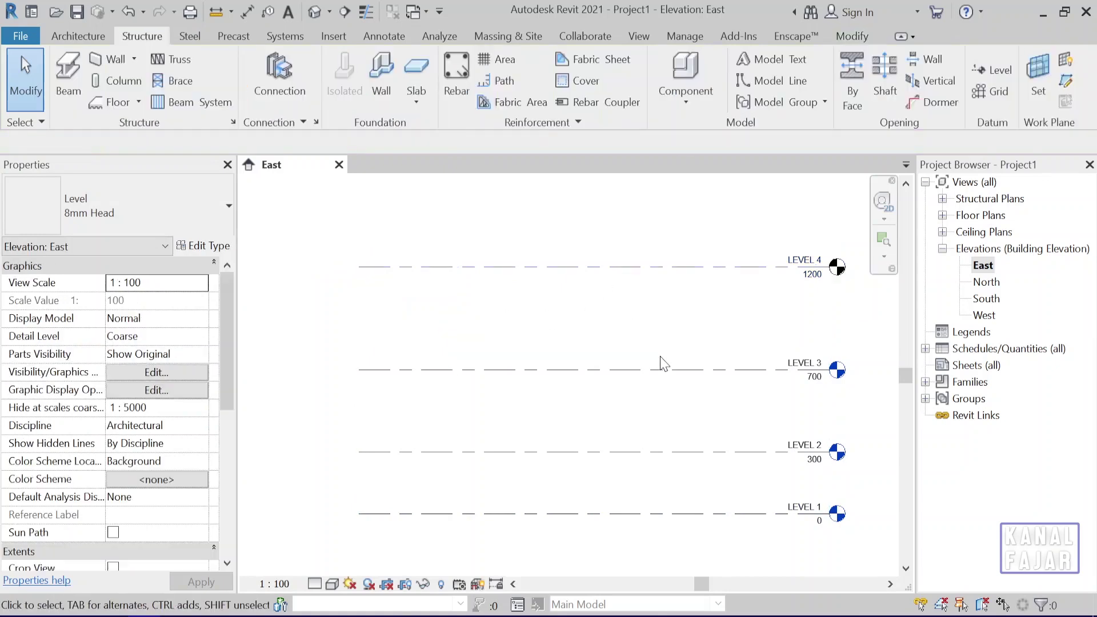
pyautogui.moveTo(662, 303)
pyautogui.mouseDown(button='middle')
pyautogui.moveTo(664, 369)
pyautogui.moveTo(619, 367)
pyautogui.mouseUp(button='middle')
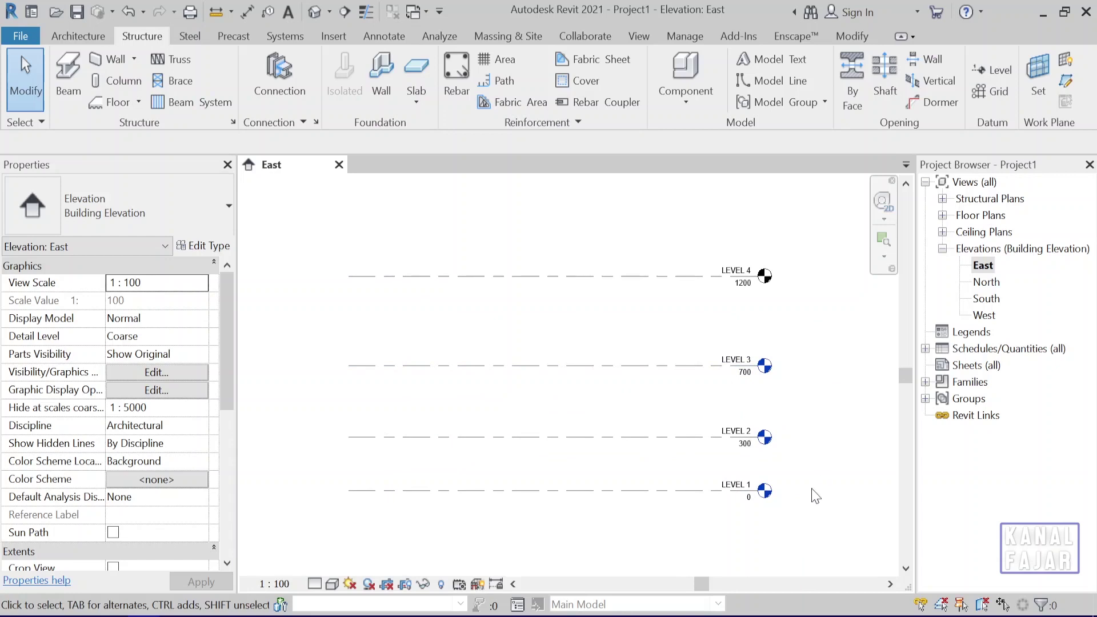
pyautogui.scroll(1, 816, 483)
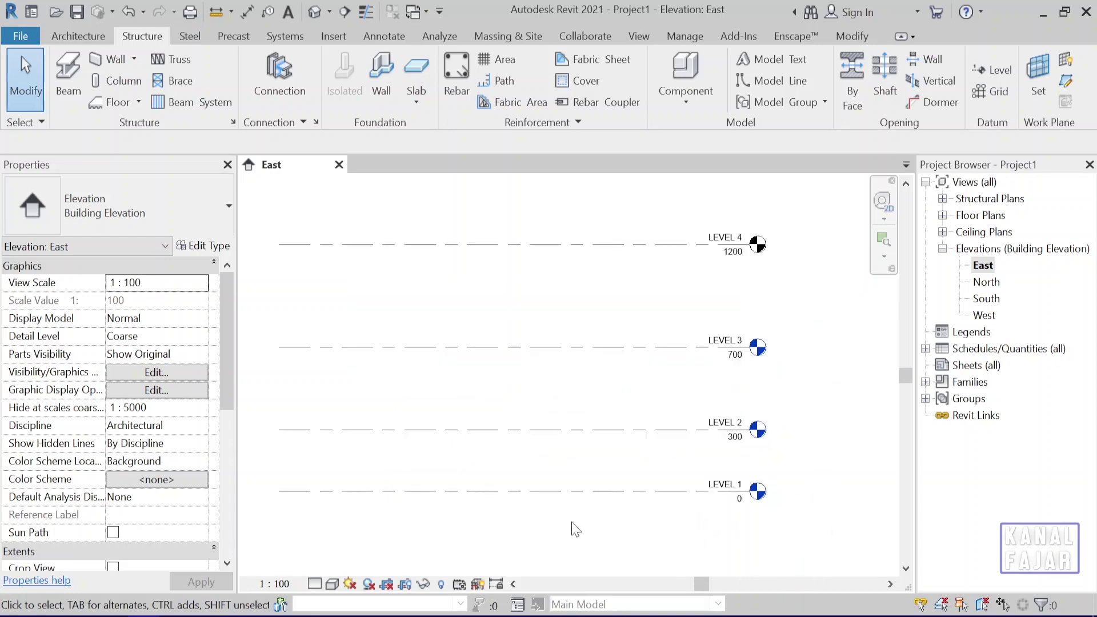